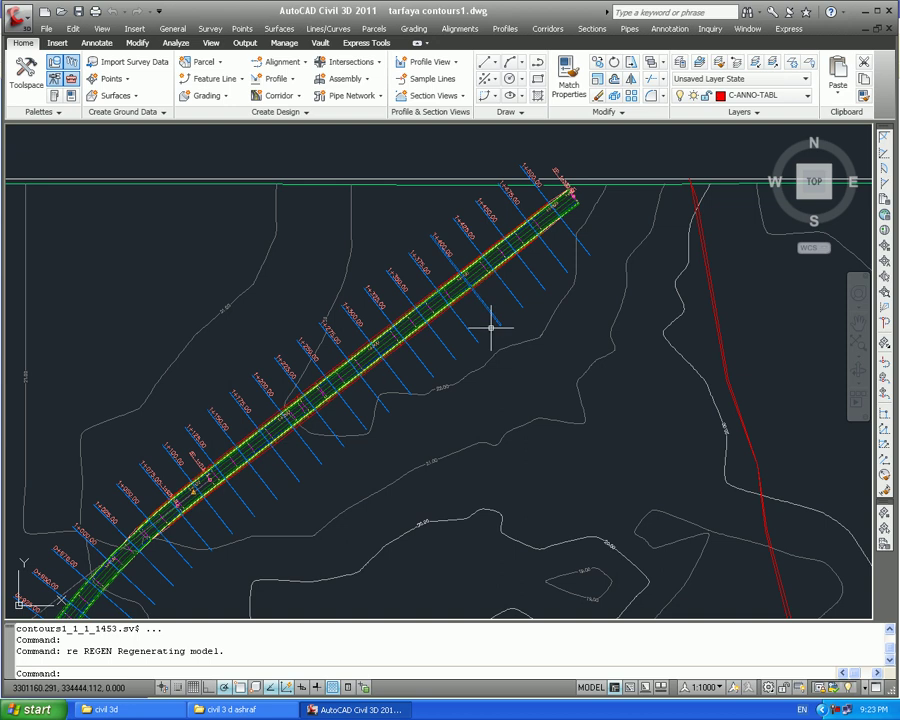
- Show the Toolspace with the drawing's style settings and collapse the Code Set Styles, Link Styles and Commands lists under General
{"action": "middle_click_drag", "start_coordinate": [324, 490], "coordinate": [486, 350]}
{"action": "scroll", "coordinate": [427, 380], "scroll_direction": "up", "scroll_amount": 2}
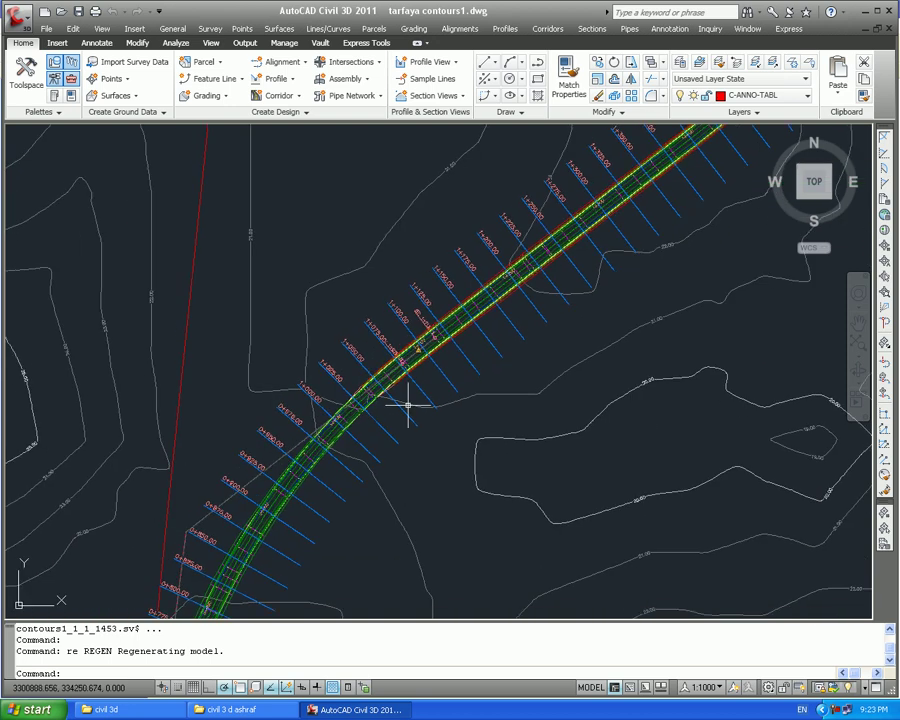
{"action": "scroll", "coordinate": [211, 502], "scroll_direction": "down", "scroll_amount": 2}
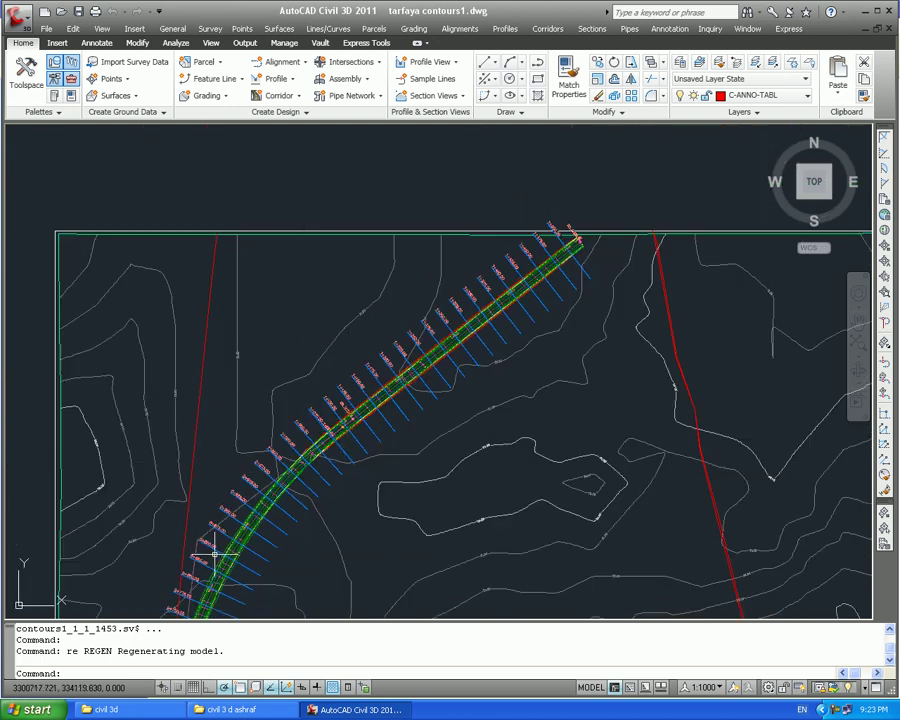
{"action": "left_click", "coordinate": [174, 30]}
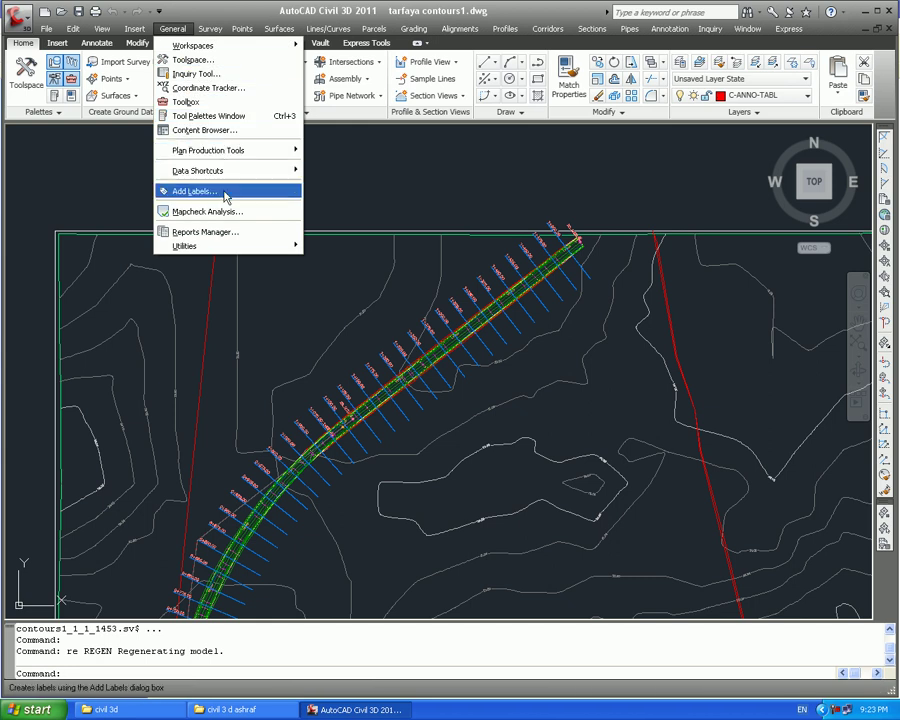
{"action": "left_click", "coordinate": [192, 60]}
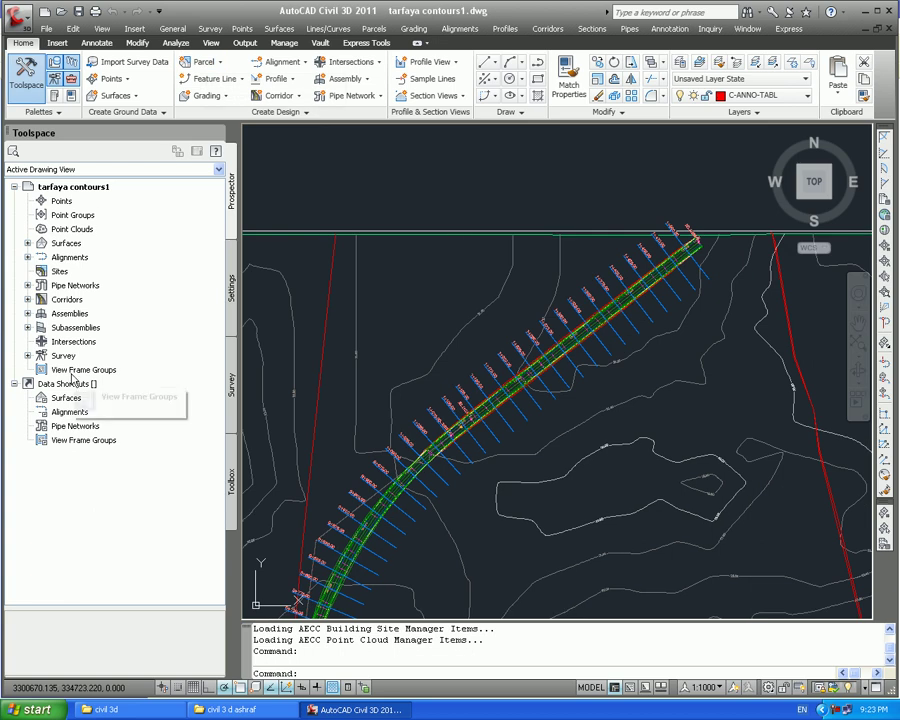
{"action": "left_click", "coordinate": [232, 287]}
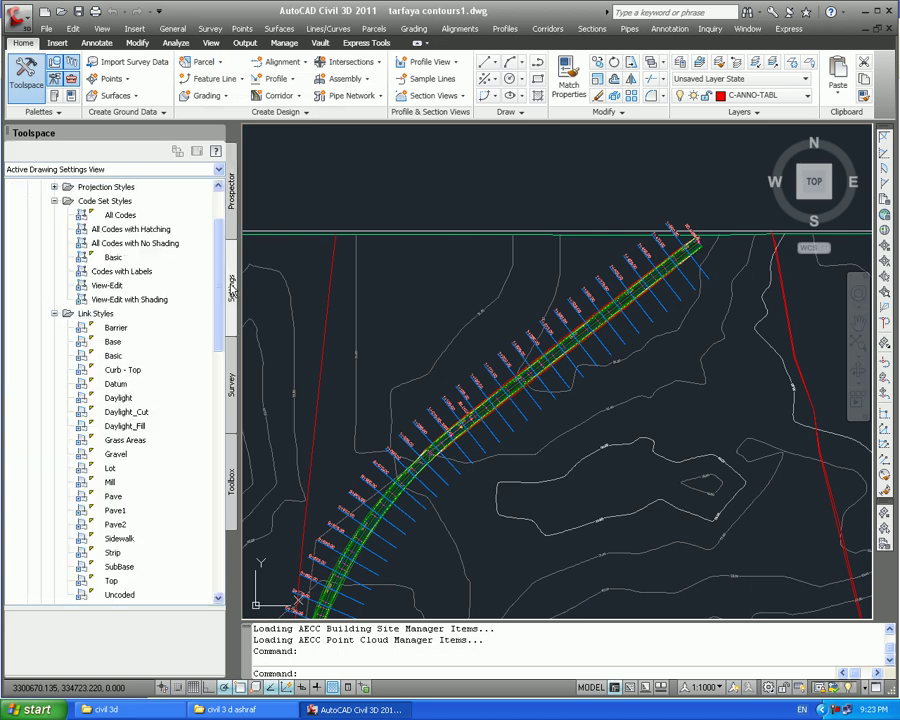
{"action": "scroll", "coordinate": [222, 267], "scroll_direction": "up", "scroll_amount": 2}
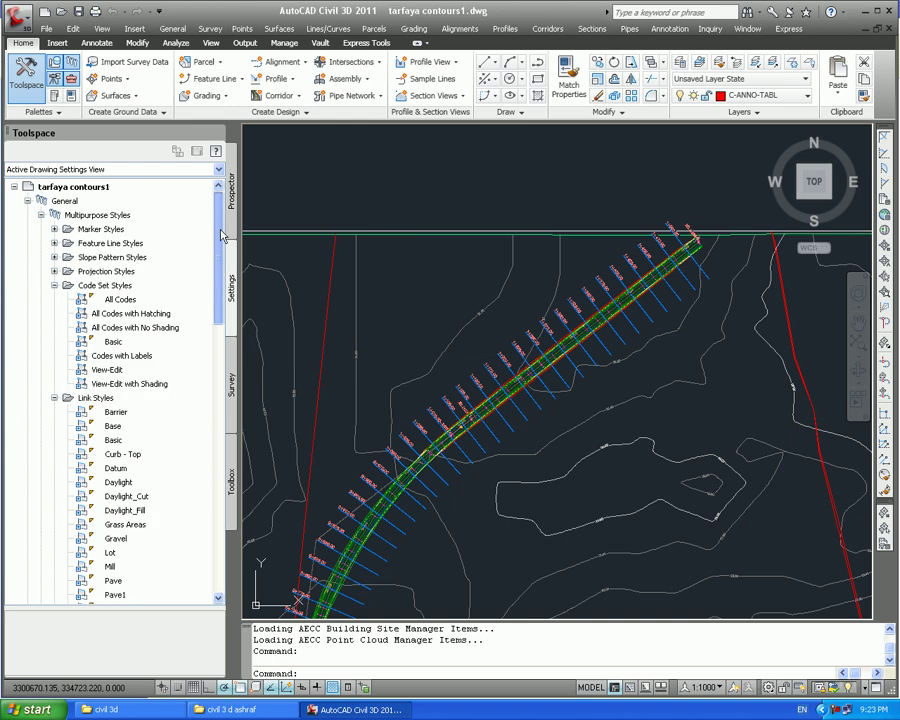
{"action": "left_click", "coordinate": [55, 285]}
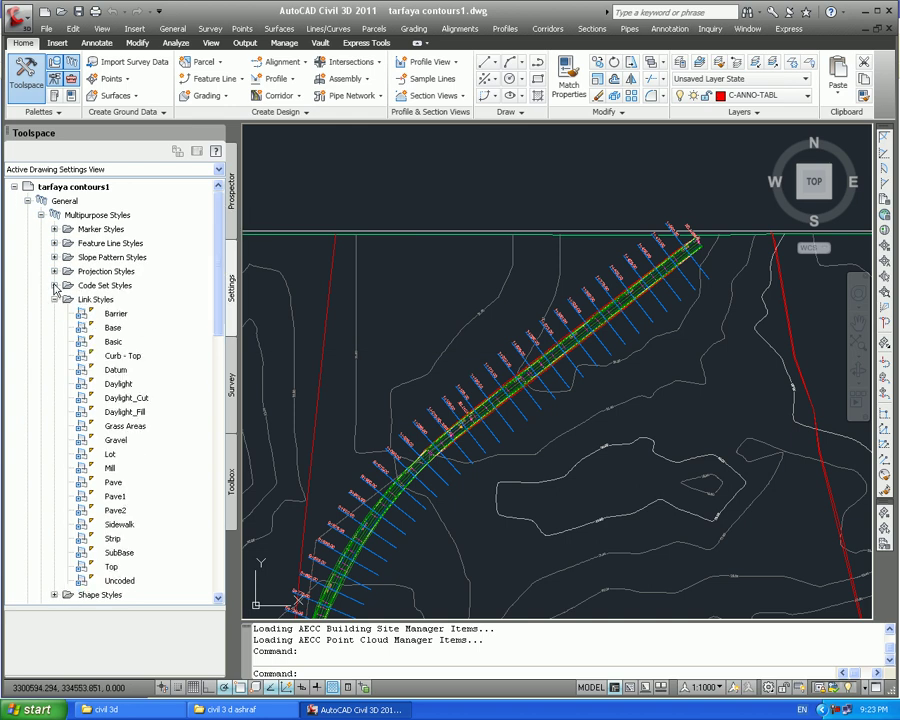
{"action": "left_click", "coordinate": [54, 299]}
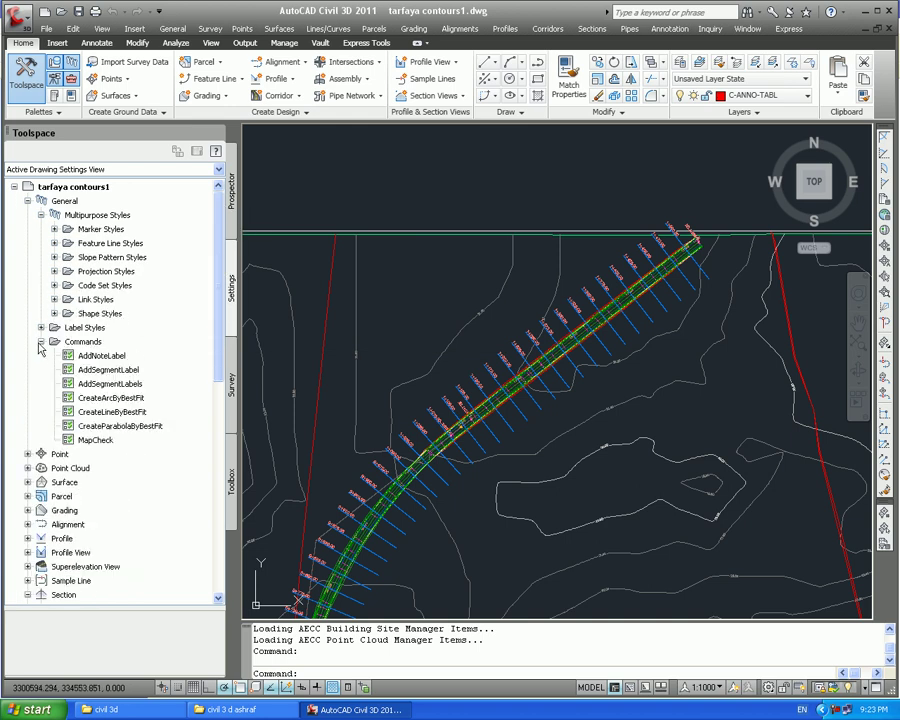
{"action": "left_click", "coordinate": [41, 342]}
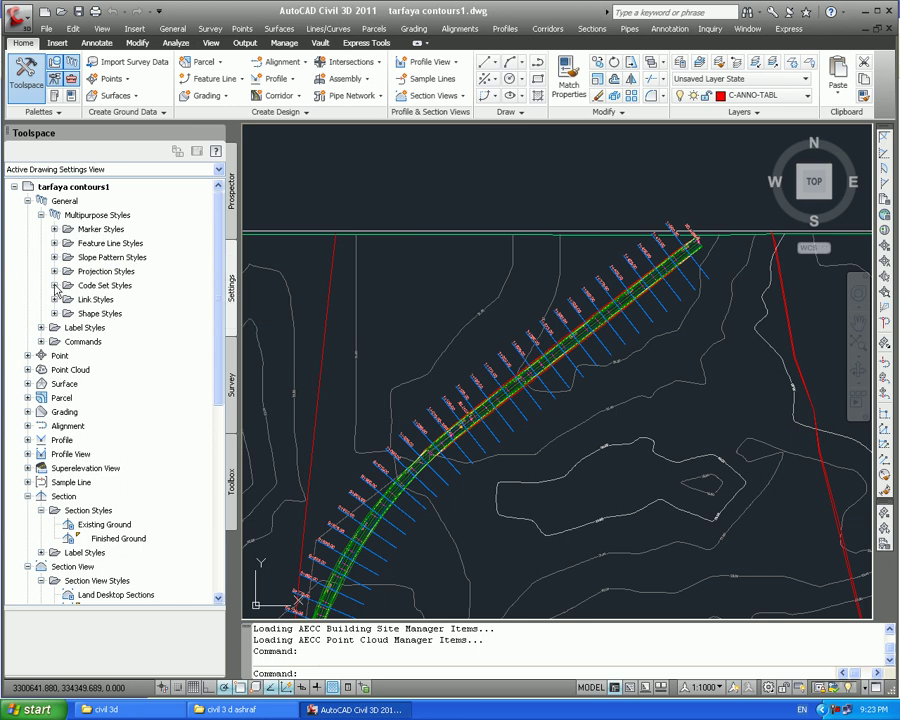
- Open the All Codes code set style for editing and bring its code table fully into view
{"action": "left_click", "coordinate": [55, 286]}
{"action": "left_click", "coordinate": [119, 301]}
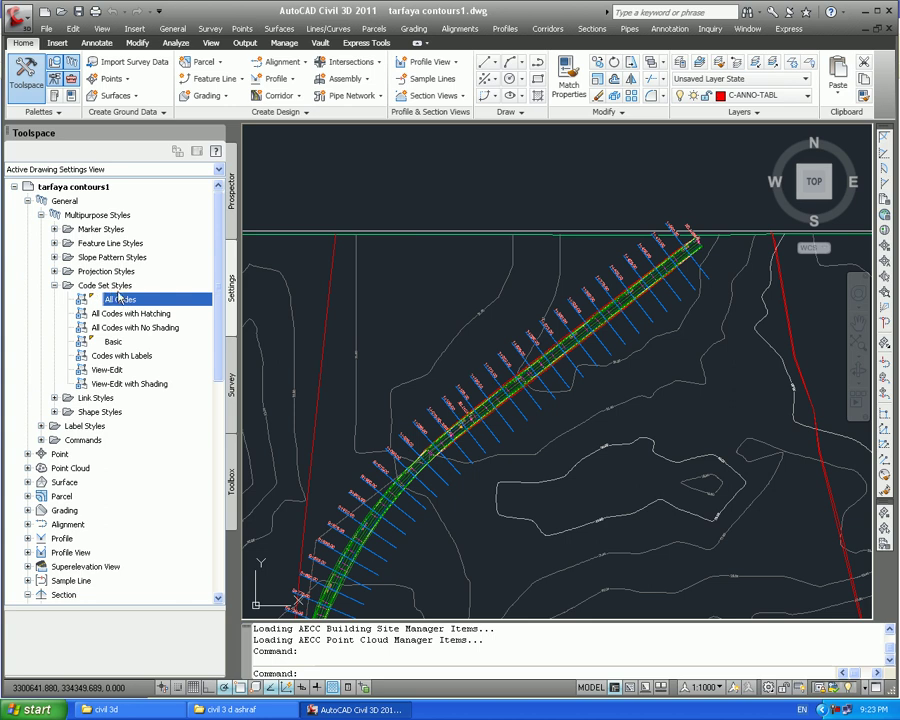
{"action": "right_click", "coordinate": [141, 301]}
{"action": "left_click", "coordinate": [160, 308]}
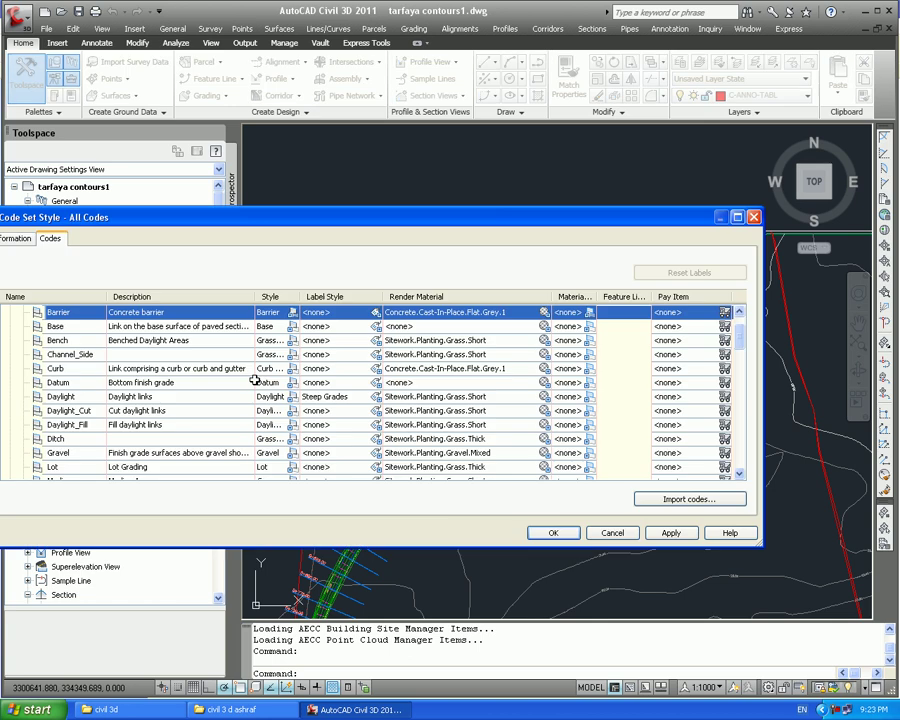
{"action": "left_click_drag", "start_coordinate": [331, 223], "coordinate": [306, 203]}
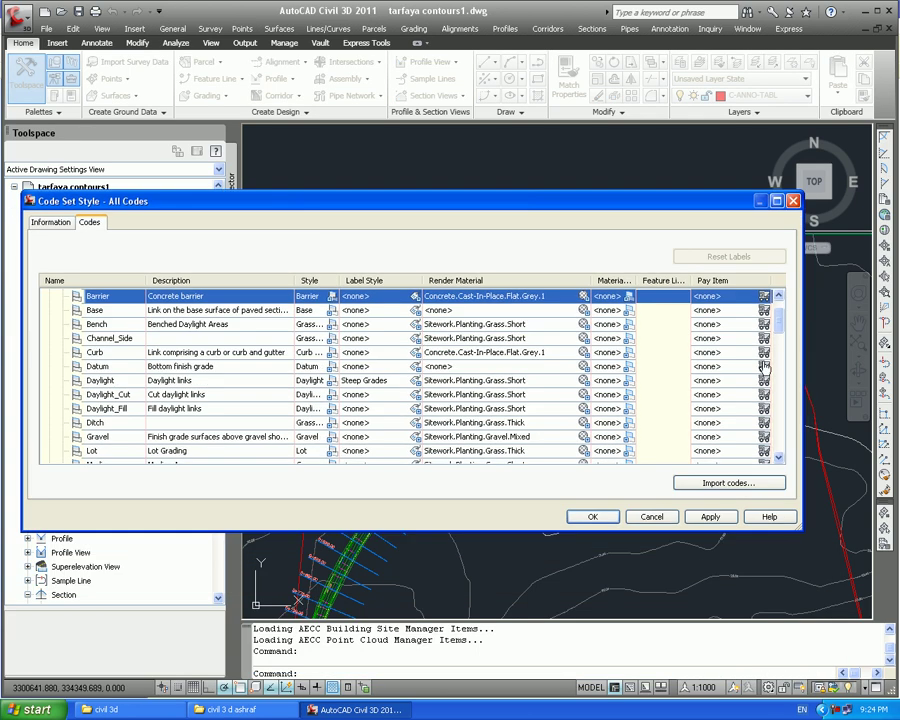
- Examine the link codes of the All Codes style, including Datum, Ditch, Lot and Gravel
{"action": "scroll", "coordinate": [778, 345], "scroll_direction": "up", "scroll_amount": 1}
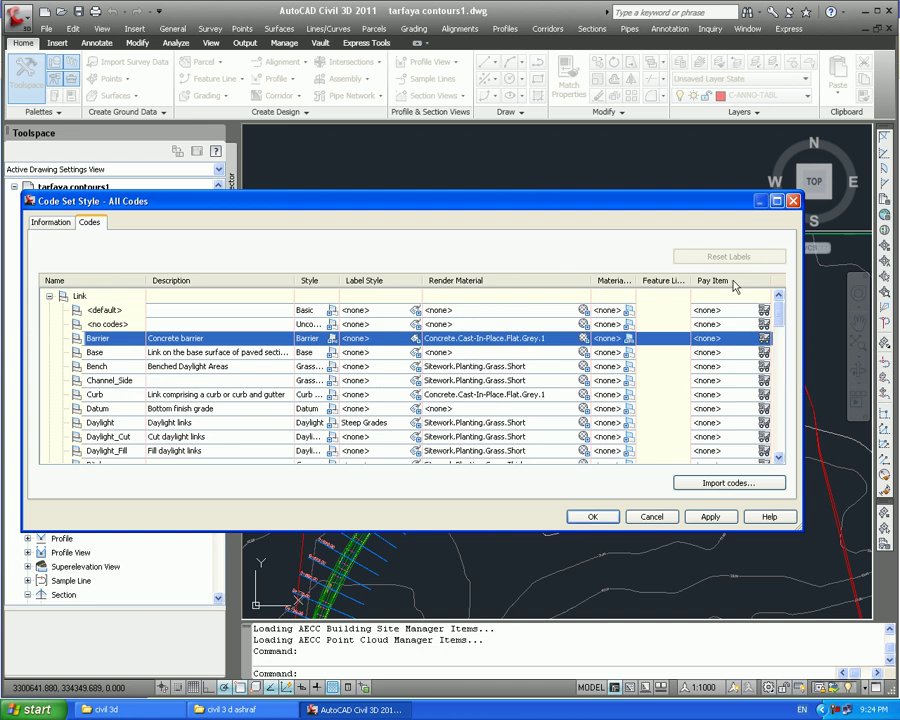
{"action": "left_click_drag", "start_coordinate": [679, 207], "coordinate": [716, 233]}
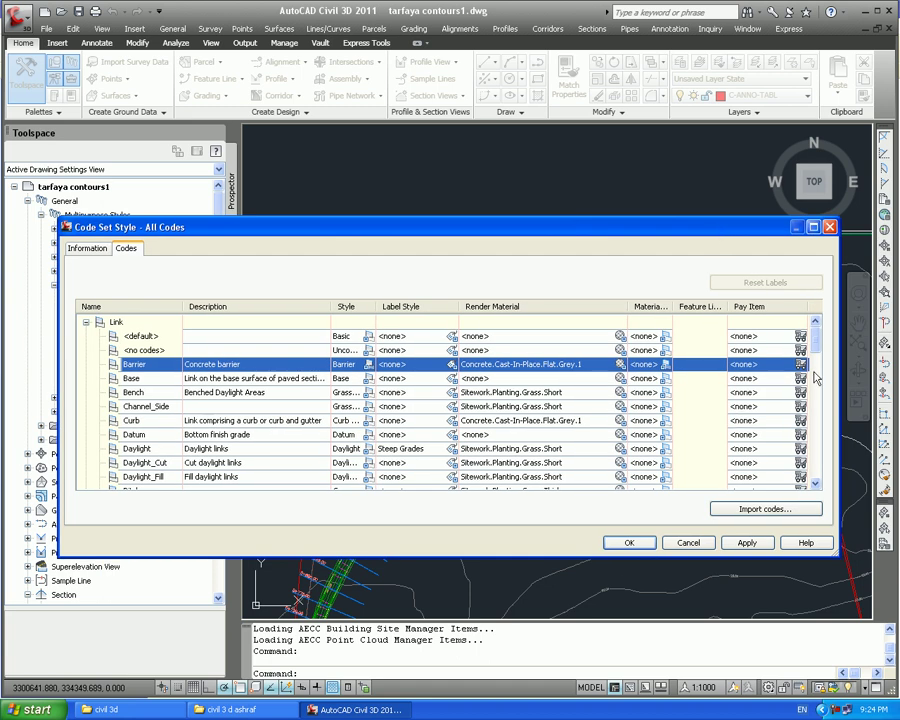
{"action": "mouse_move", "coordinate": [816, 346]}
{"action": "left_mouse_down"}
{"action": "mouse_move", "coordinate": [816, 362]}
{"action": "mouse_move", "coordinate": [816, 346]}
{"action": "left_mouse_up"}
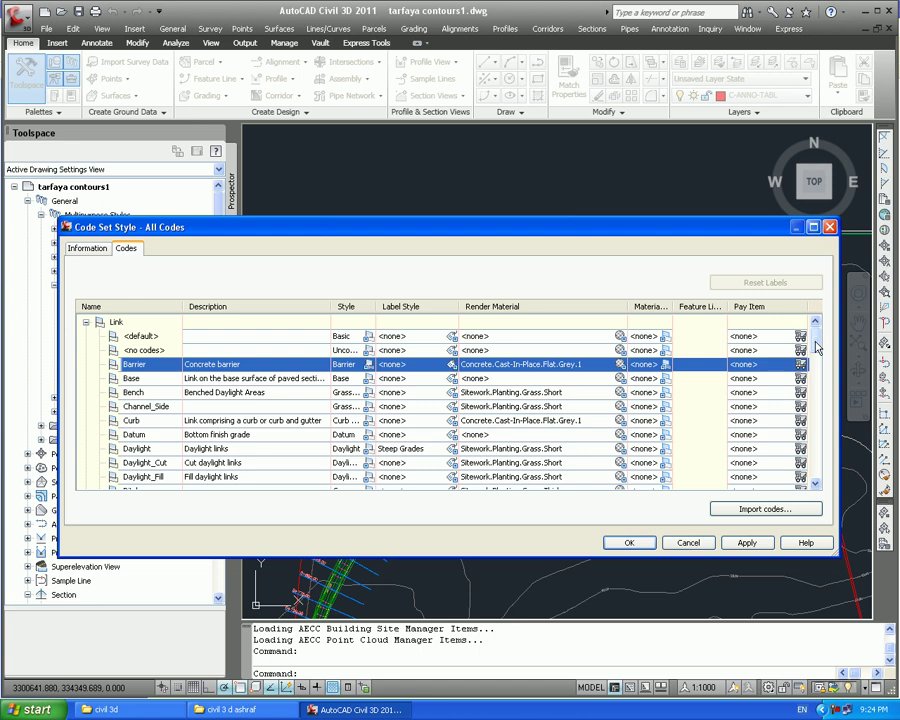
{"action": "left_click", "coordinate": [150, 434]}
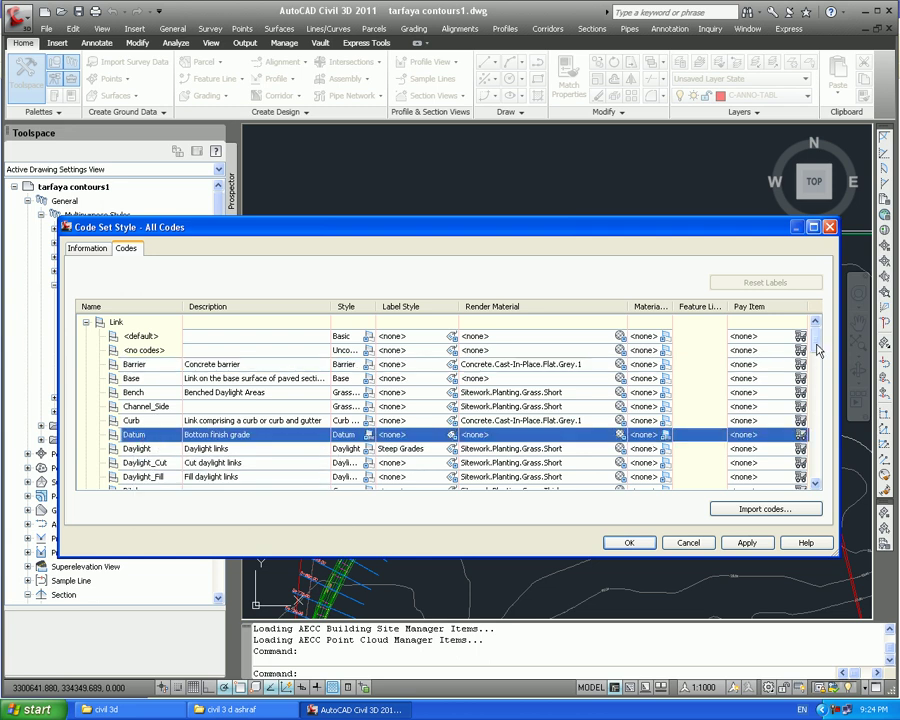
{"action": "scroll", "coordinate": [815, 366], "scroll_direction": "down", "scroll_amount": 2}
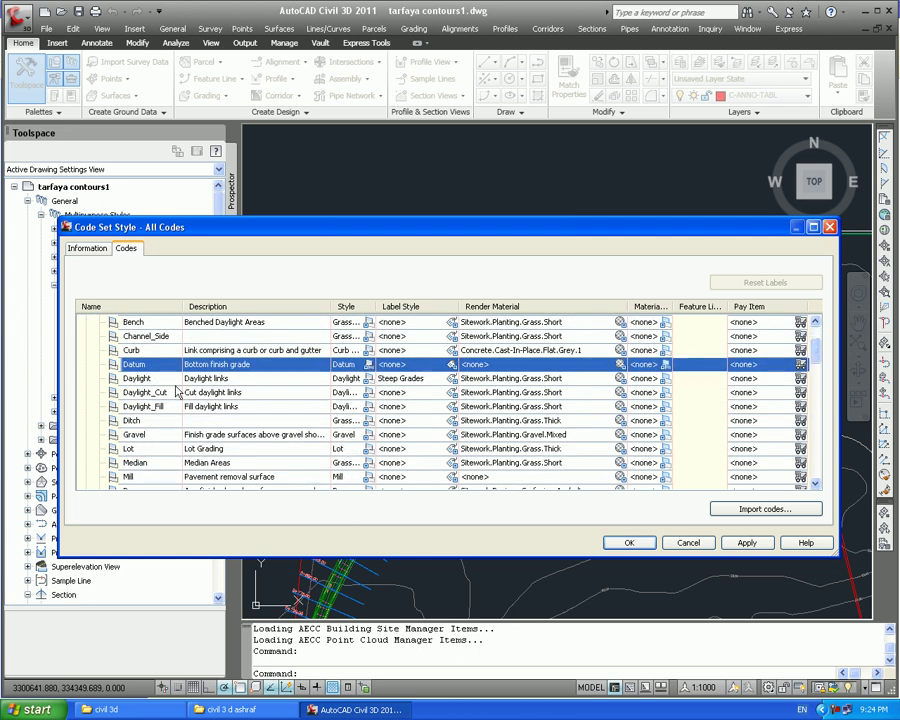
{"action": "left_click", "coordinate": [153, 421]}
{"action": "left_click", "coordinate": [150, 449]}
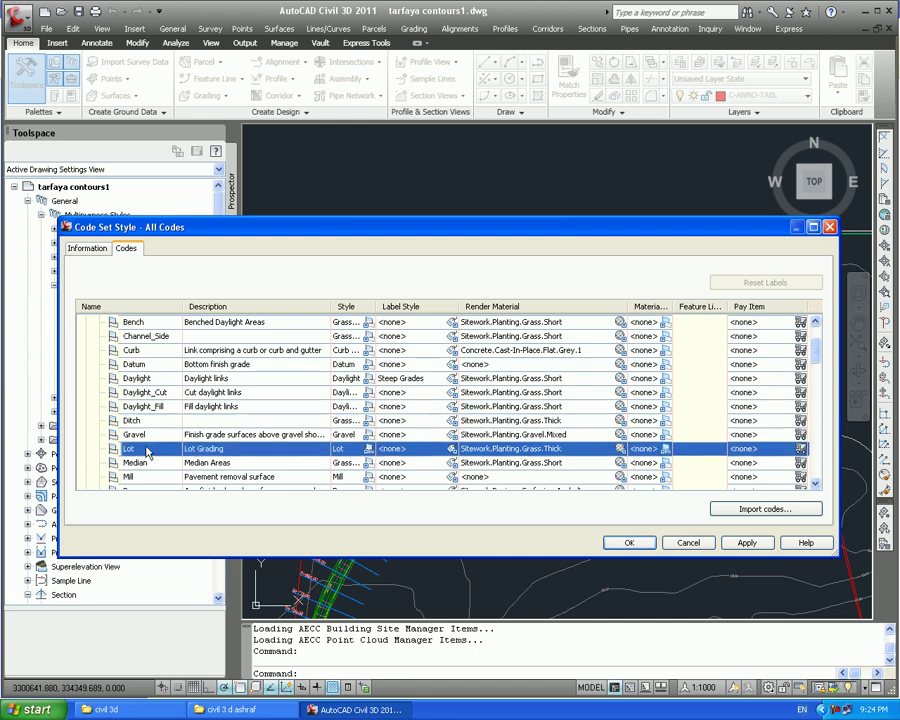
{"action": "left_click", "coordinate": [152, 434]}
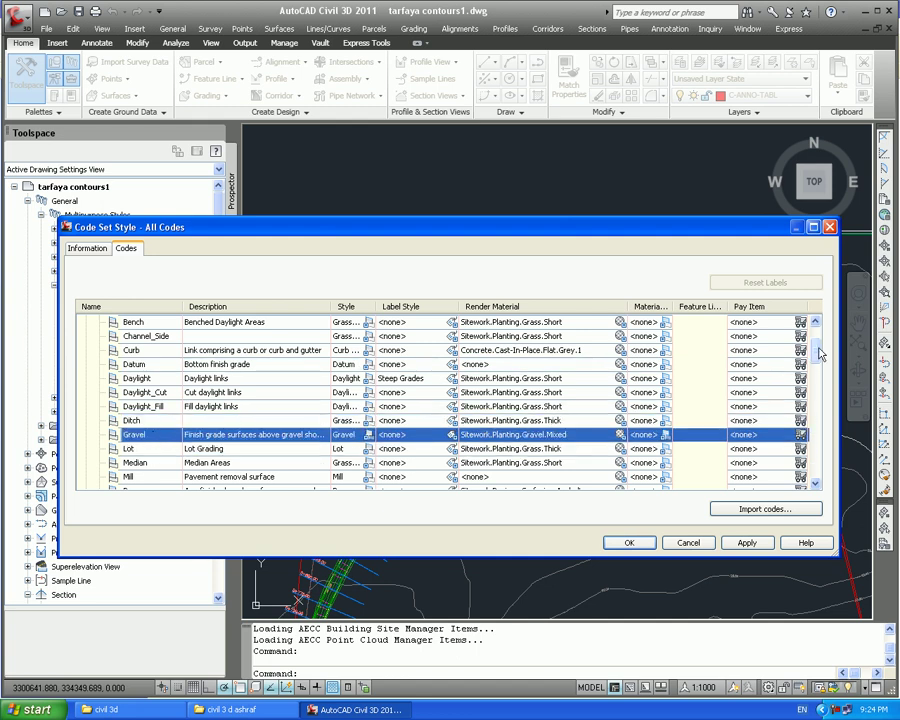
{"action": "left_click_drag", "start_coordinate": [819, 353], "coordinate": [819, 366]}
- Set the material area fill style of the Pave link code to the Pave shape style and apply it
{"action": "left_click", "coordinate": [152, 421]}
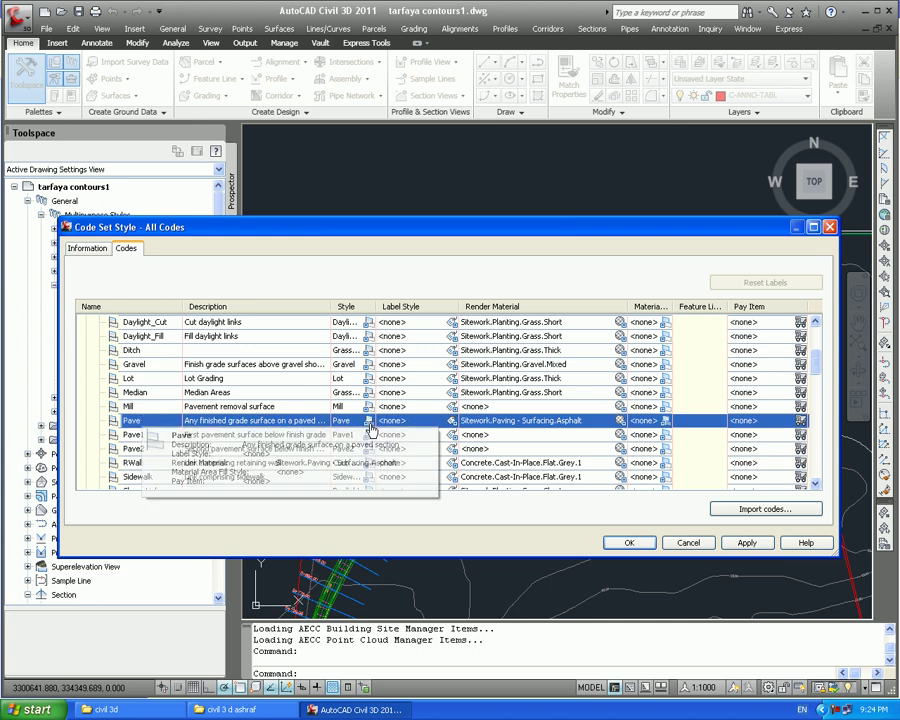
{"action": "left_click", "coordinate": [666, 422]}
{"action": "left_click", "coordinate": [617, 212]}
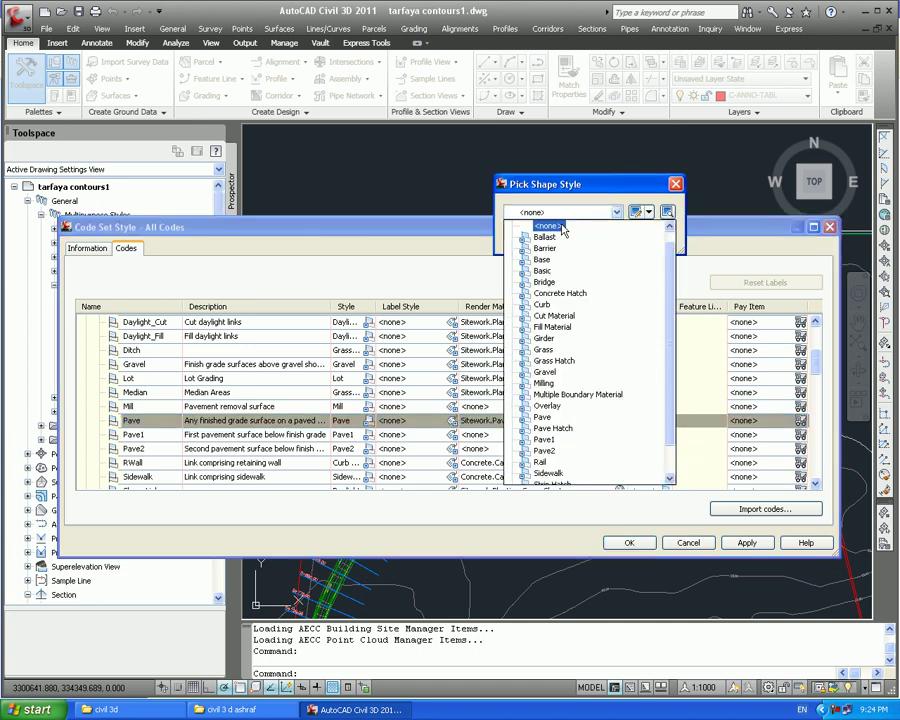
{"action": "scroll", "coordinate": [670, 290], "scroll_direction": "up", "scroll_amount": 1}
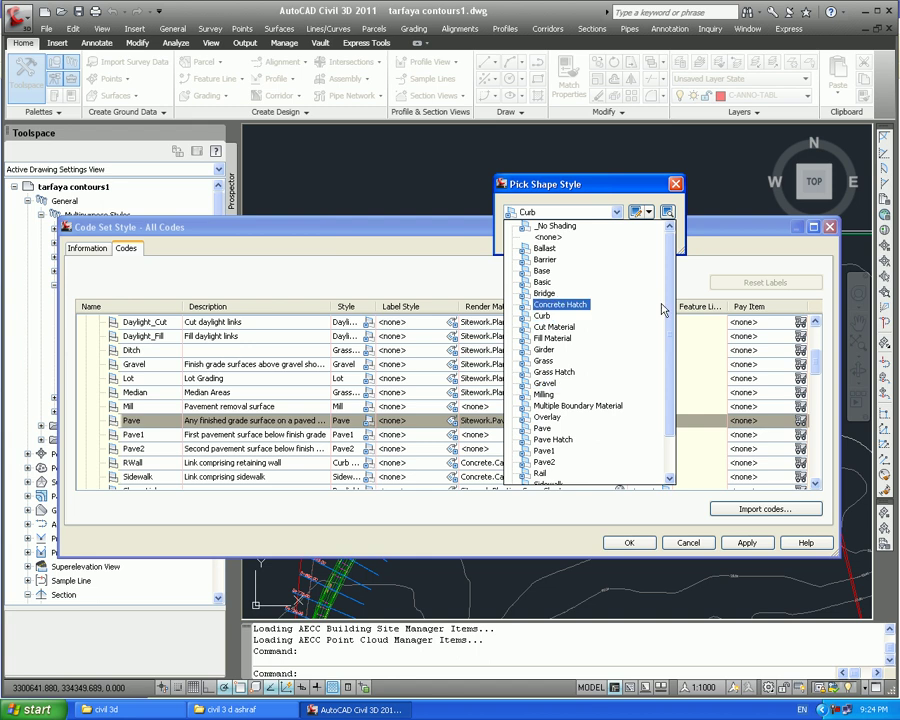
{"action": "left_click_drag", "start_coordinate": [671, 301], "coordinate": [672, 327]}
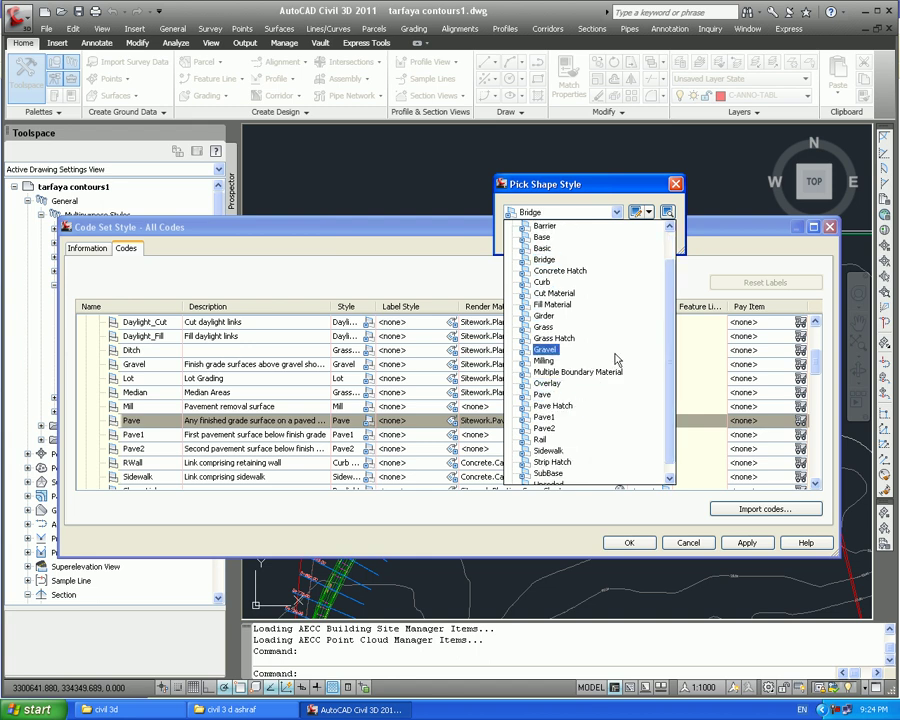
{"action": "scroll", "coordinate": [666, 336], "scroll_direction": "up", "scroll_amount": 3}
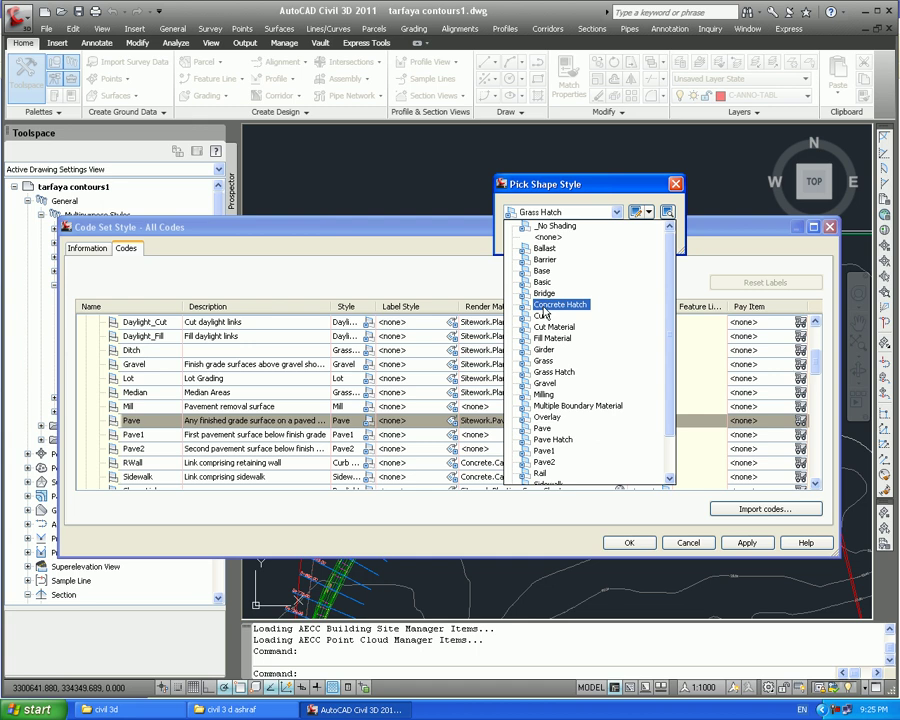
{"action": "left_click", "coordinate": [544, 429]}
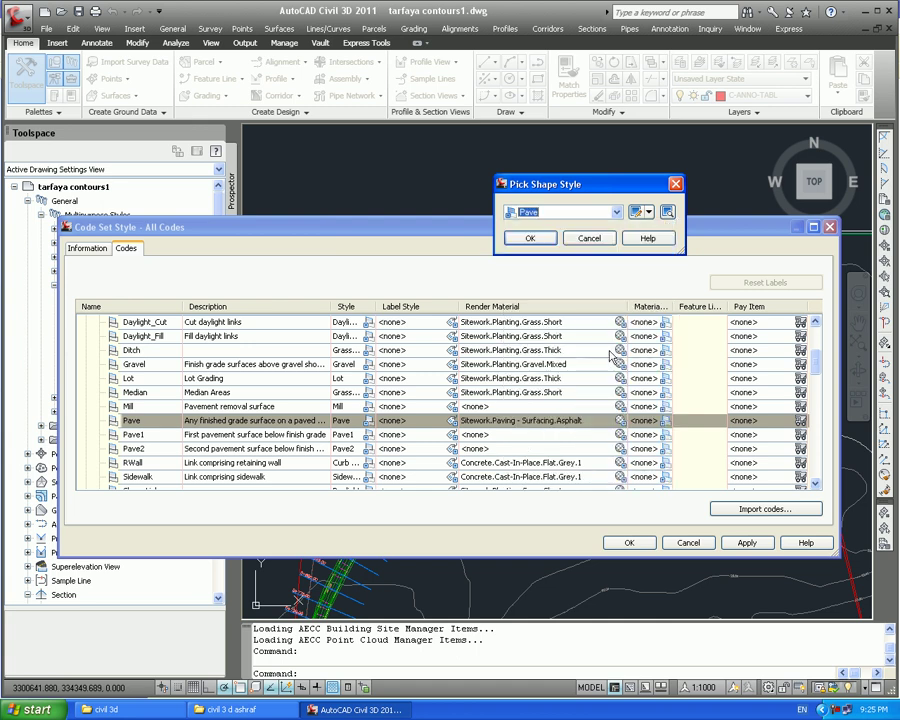
{"action": "left_click", "coordinate": [538, 240]}
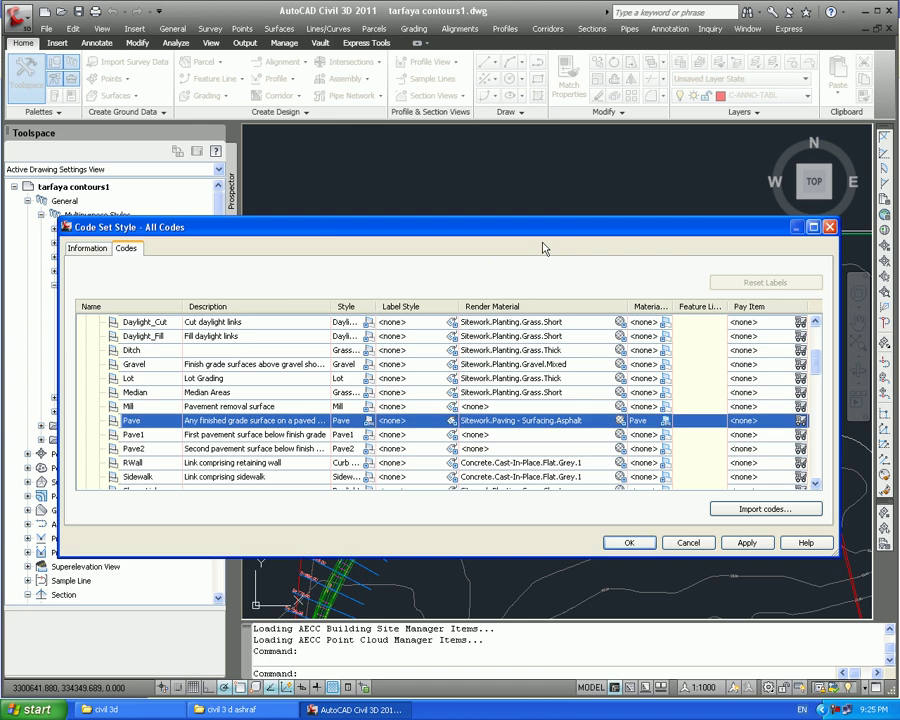
{"action": "left_click", "coordinate": [735, 541]}
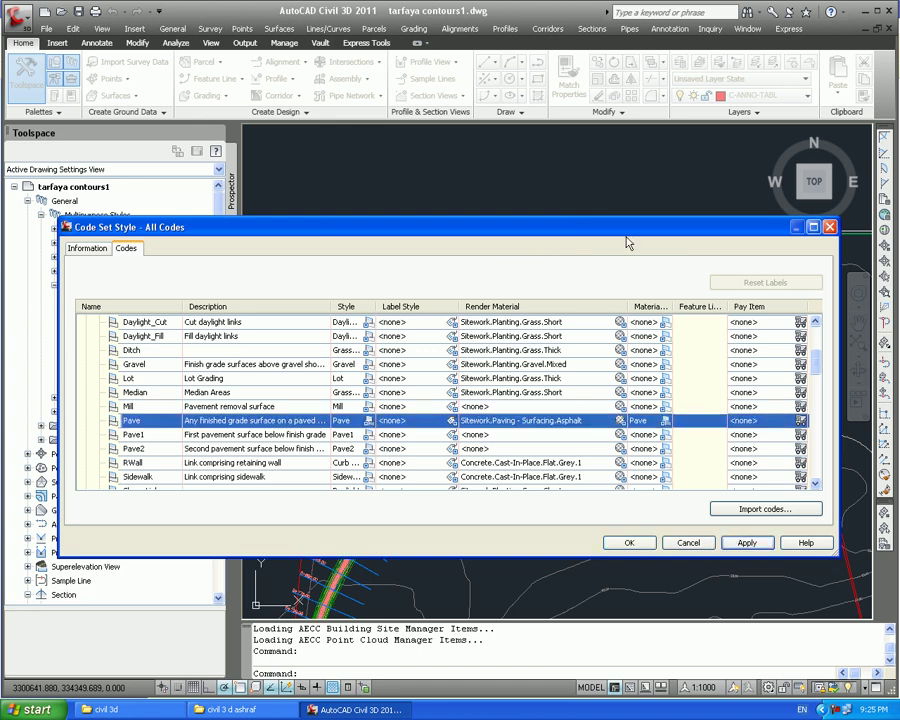
- Set the Pave link code's material area fill style to Bridge, apply it and accept the code set style
{"action": "left_click_drag", "start_coordinate": [630, 232], "coordinate": [545, 237]}
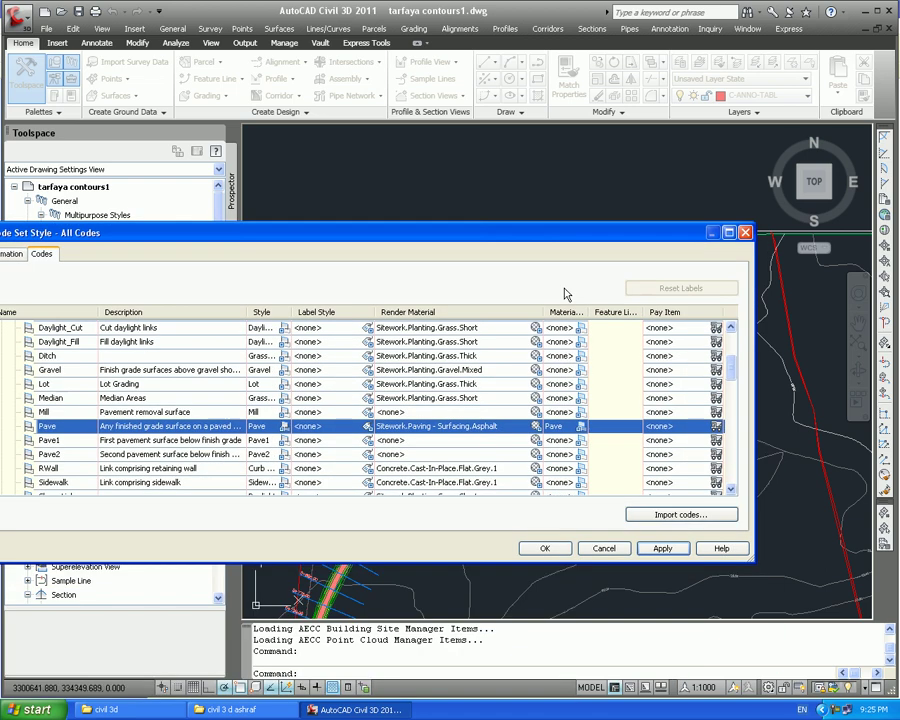
{"action": "left_click", "coordinate": [580, 428]}
{"action": "left_click", "coordinate": [616, 212]}
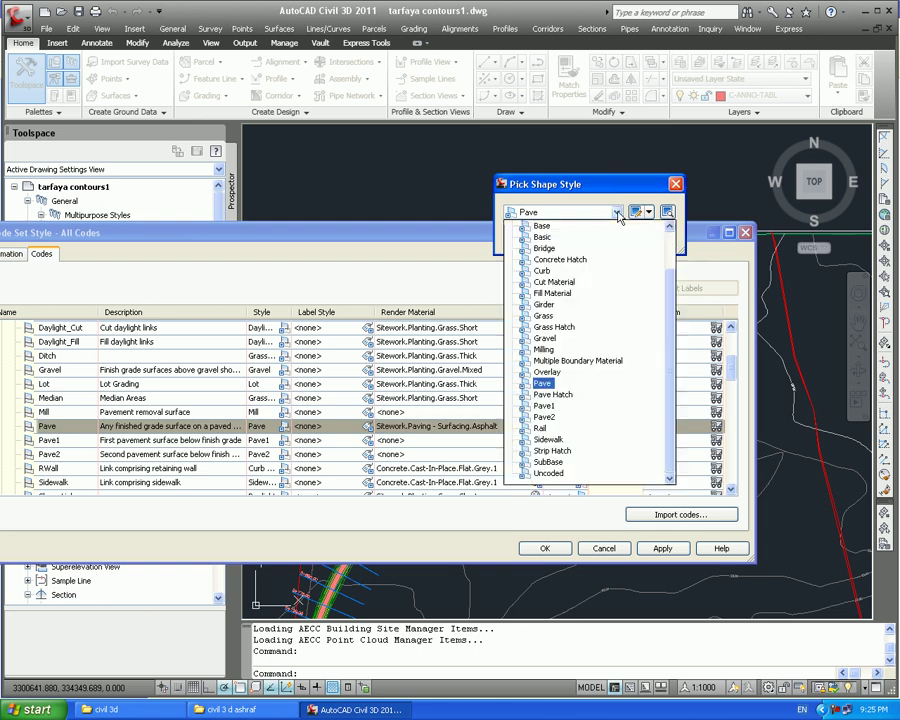
{"action": "left_click", "coordinate": [565, 248]}
{"action": "left_click", "coordinate": [538, 240]}
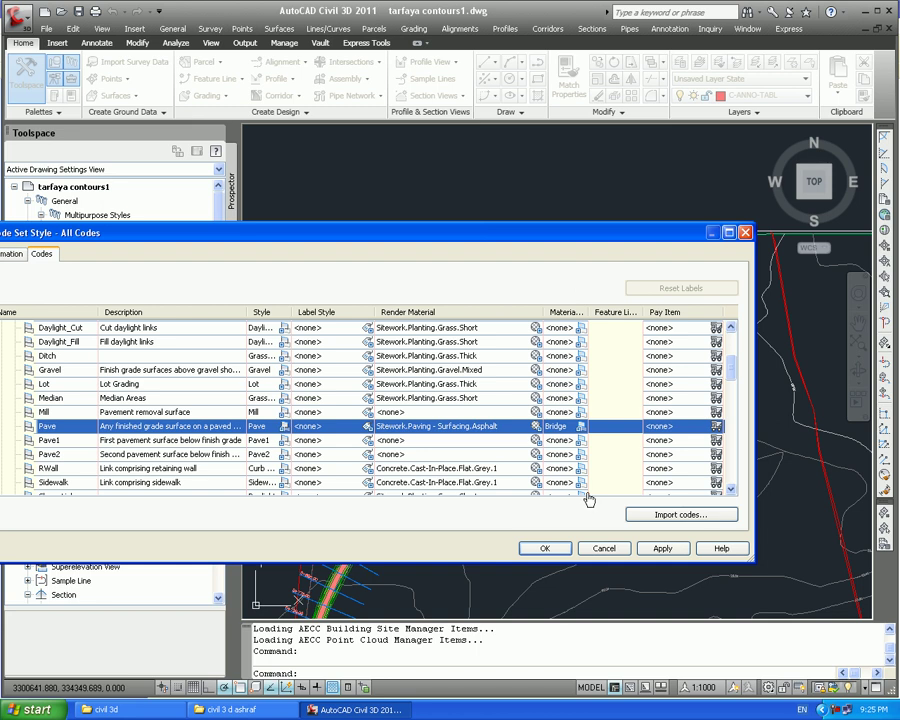
{"action": "left_click", "coordinate": [652, 549]}
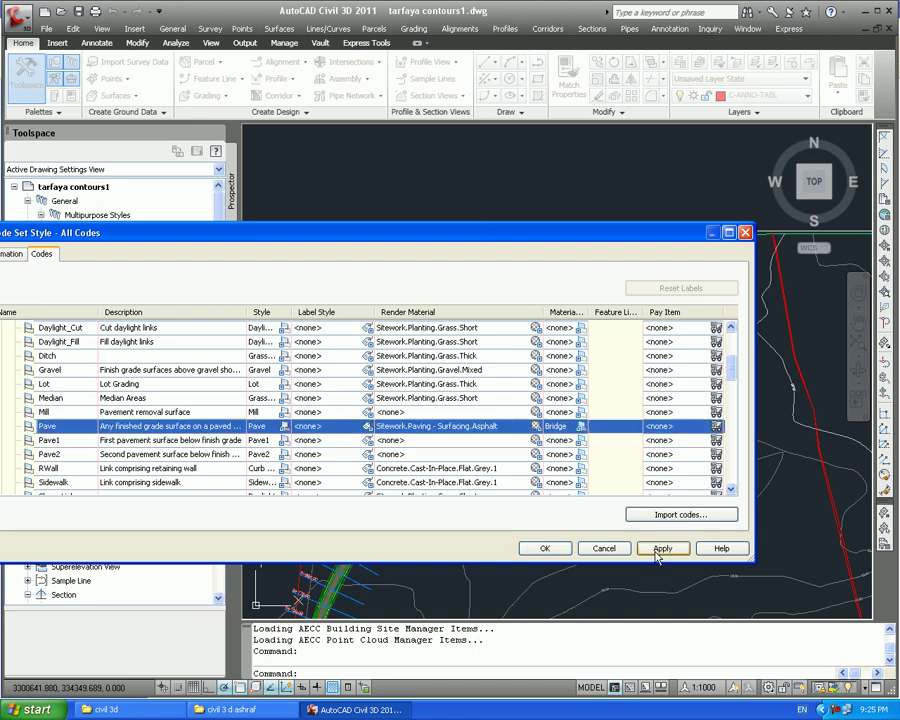
{"action": "left_click_drag", "start_coordinate": [578, 237], "coordinate": [541, 319]}
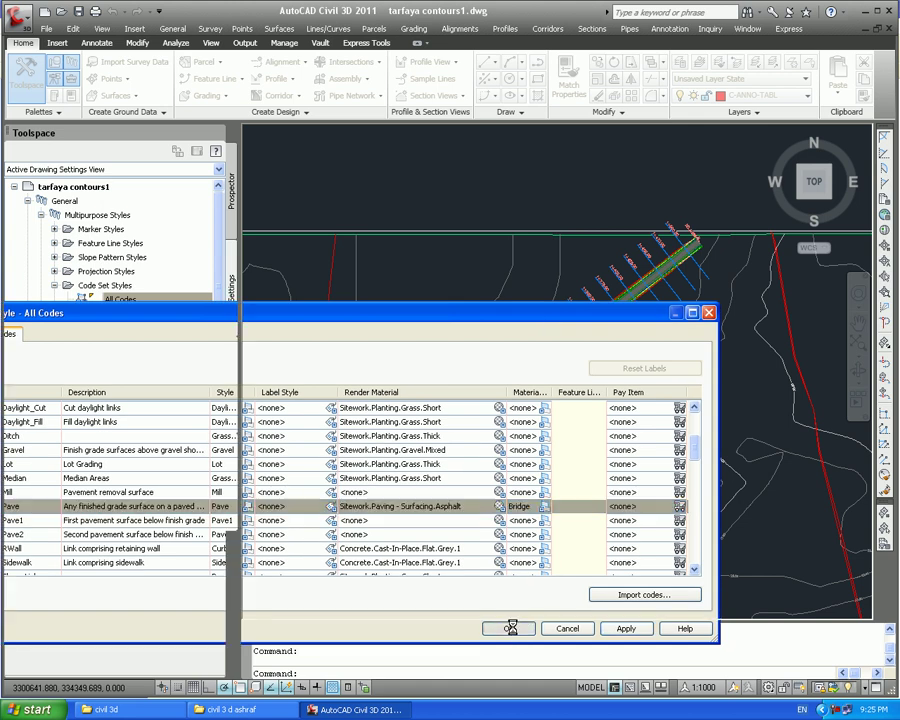
{"action": "left_click", "coordinate": [510, 629]}
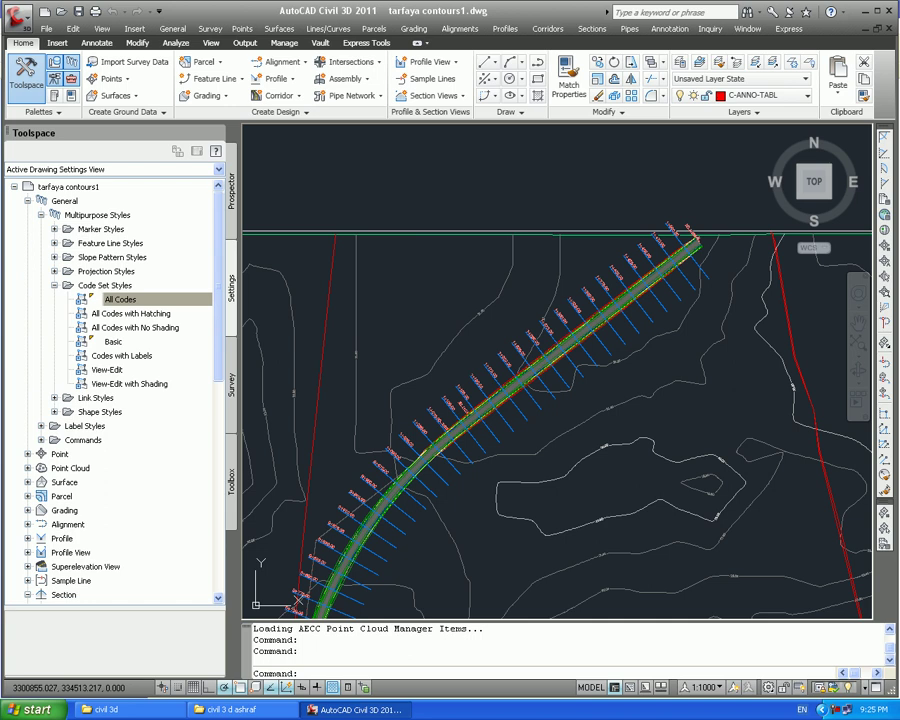
- Examine the fill of the corridor's paved area up close in plan
{"action": "left_click", "coordinate": [431, 275]}
{"action": "left_click", "coordinate": [392, 322]}
{"action": "scroll", "coordinate": [446, 321], "scroll_direction": "up", "scroll_amount": 6}
{"action": "scroll", "coordinate": [511, 370], "scroll_direction": "up", "scroll_amount": 3}
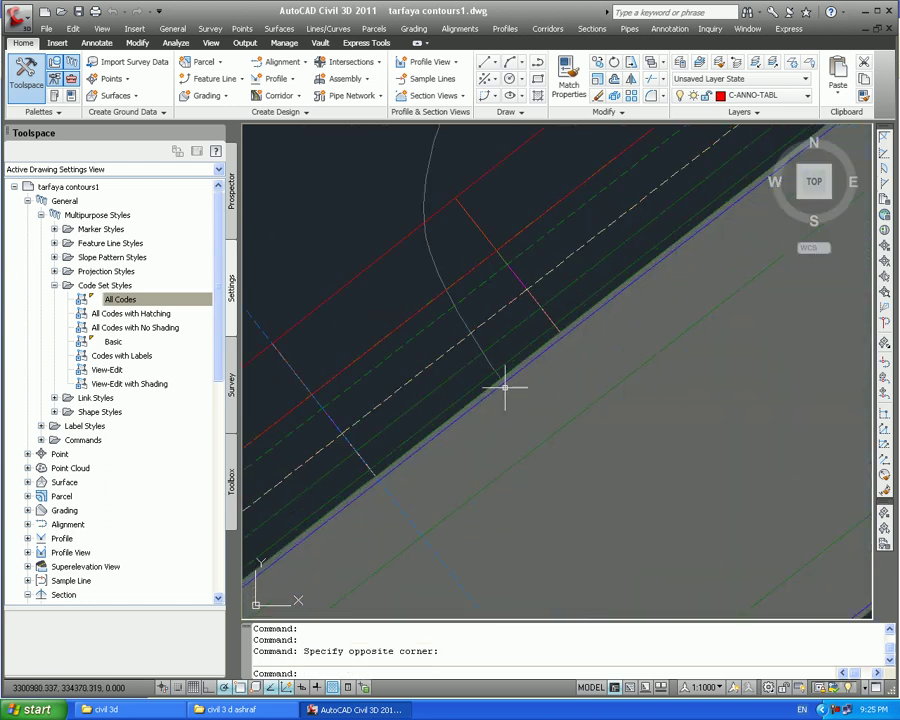
{"action": "scroll", "coordinate": [470, 378], "scroll_direction": "down", "scroll_amount": 5}
{"action": "scroll", "coordinate": [550, 400], "scroll_direction": "up", "scroll_amount": 3}
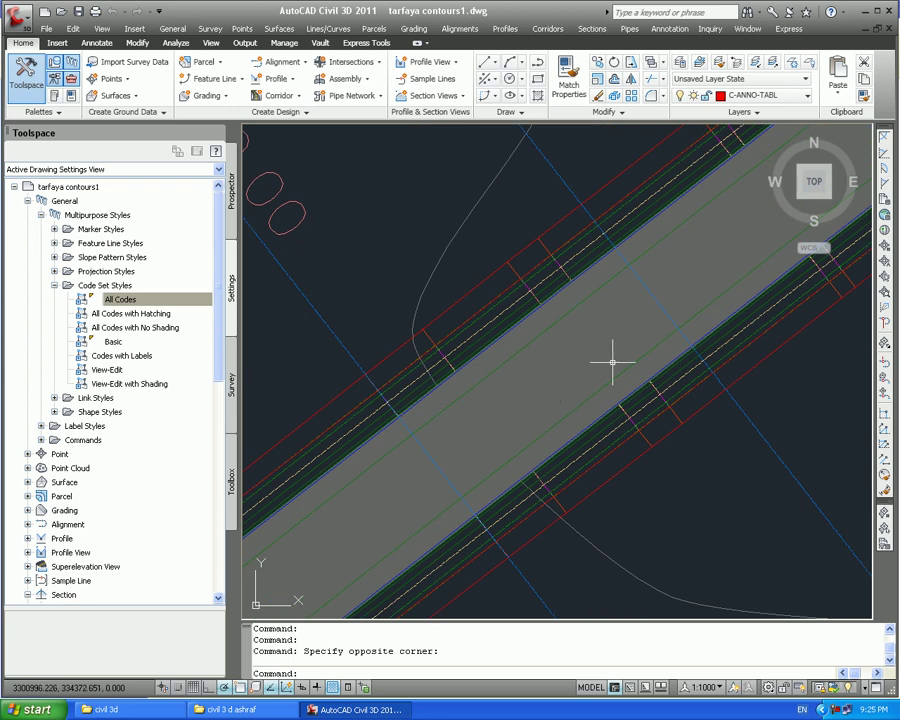
- Examine the corridor's paved fill and its side feature lines in plan, at close range and along its length
{"action": "scroll", "coordinate": [548, 335], "scroll_direction": "up", "scroll_amount": 2}
{"action": "left_click", "coordinate": [548, 326]}
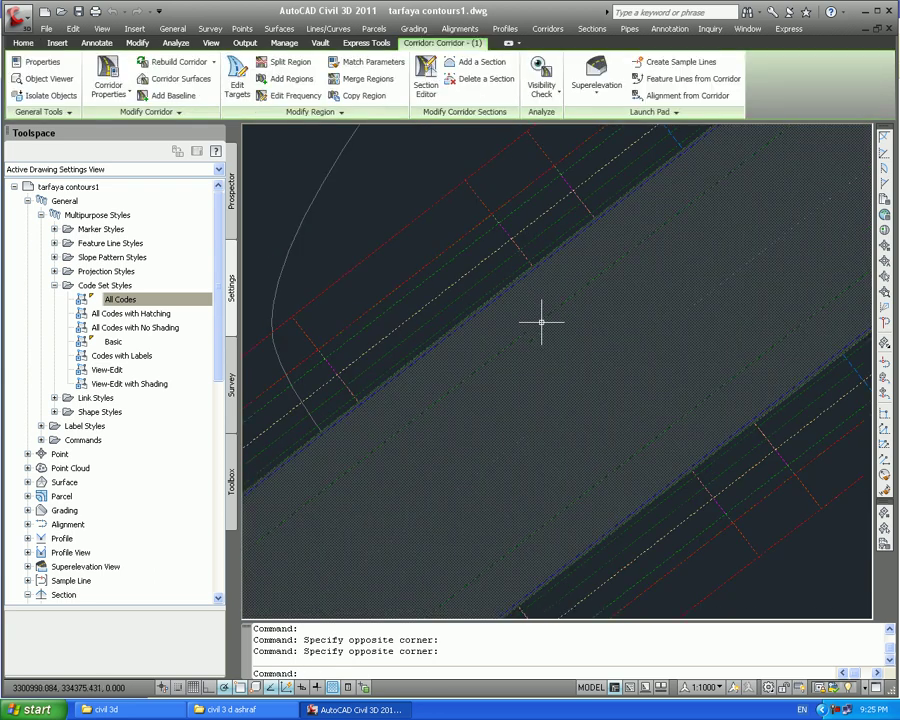
{"action": "scroll", "coordinate": [560, 385], "scroll_direction": "down", "scroll_amount": 3}
{"action": "scroll", "coordinate": [550, 405], "scroll_direction": "down", "scroll_amount": 1}
{"action": "scroll", "coordinate": [542, 490], "scroll_direction": "down", "scroll_amount": 3}
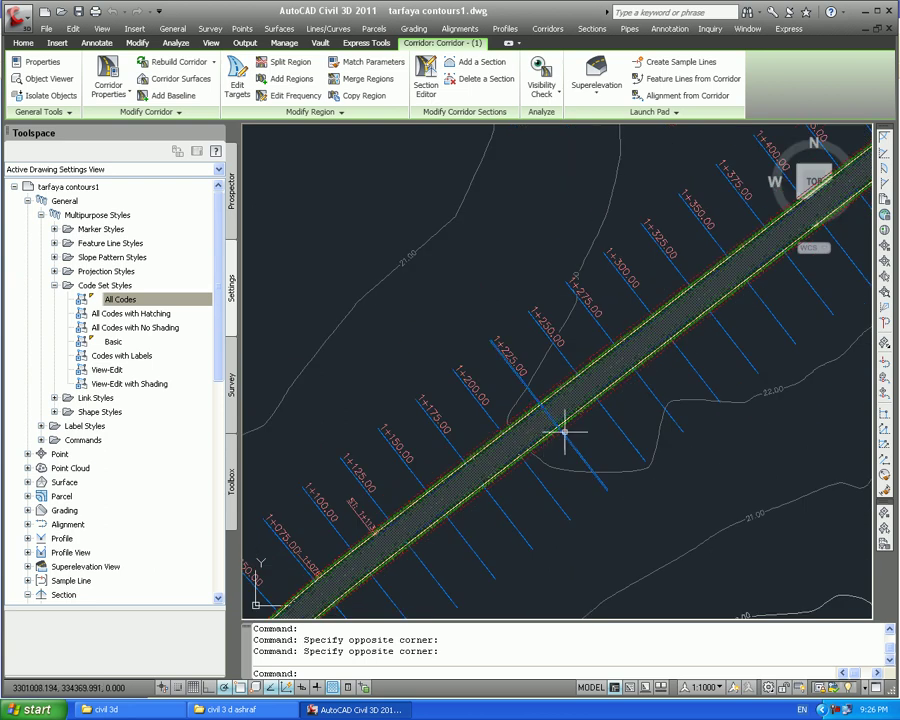
{"action": "key", "text": "Escape"}
{"action": "scroll", "coordinate": [450, 480], "scroll_direction": "down", "scroll_amount": 1}
{"action": "scroll", "coordinate": [450, 480], "scroll_direction": "up", "scroll_amount": 5}
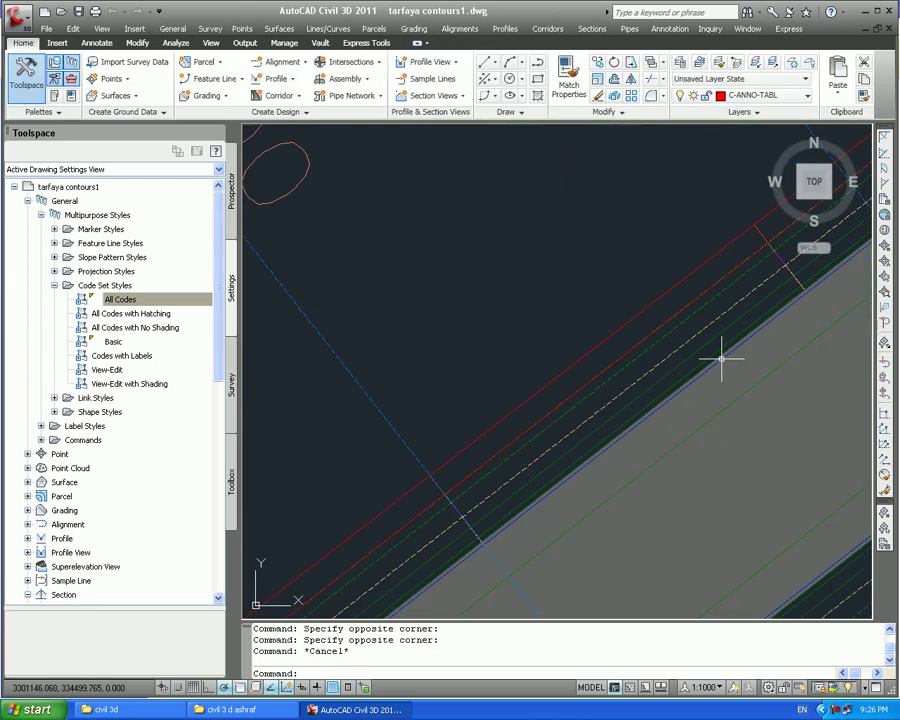
{"action": "scroll", "coordinate": [620, 400], "scroll_direction": "down", "scroll_amount": 1}
{"action": "scroll", "coordinate": [716, 452], "scroll_direction": "up", "scroll_amount": 3}
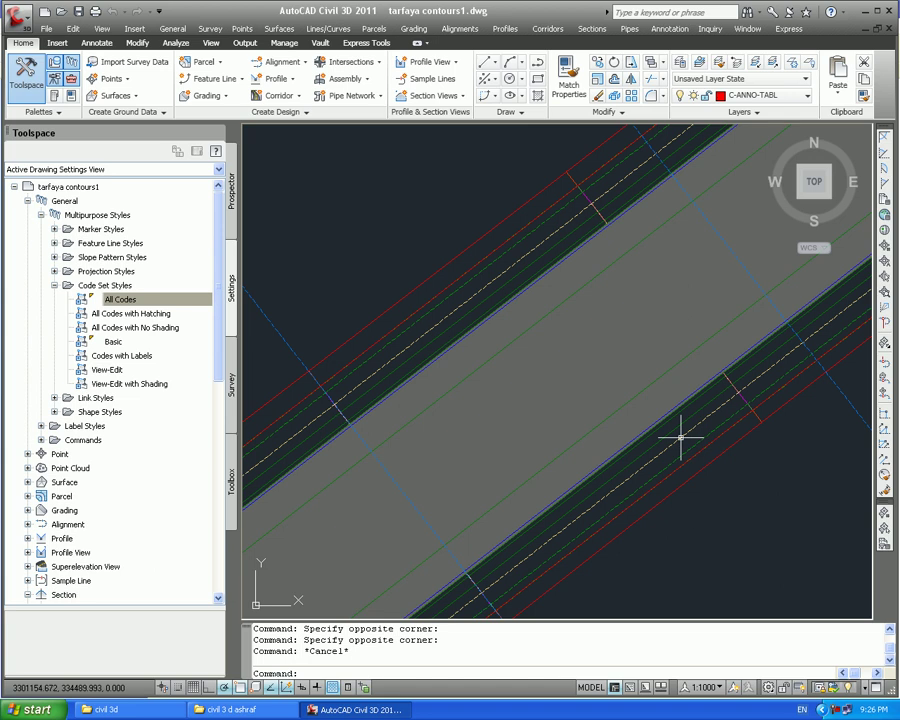
{"action": "scroll", "coordinate": [663, 438], "scroll_direction": "down", "scroll_amount": 2}
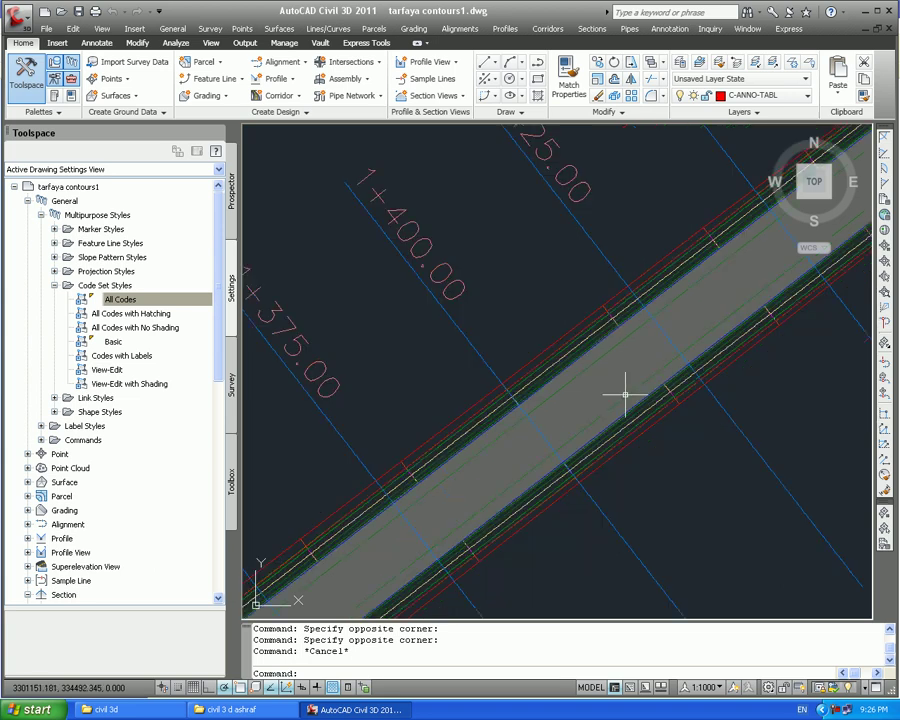
{"action": "scroll", "coordinate": [649, 408], "scroll_direction": "up", "scroll_amount": 4}
- Start a new slope pattern in the corridor's properties, using Daylight_Cut on the southeast side as its first feature line
{"action": "left_click", "coordinate": [636, 387]}
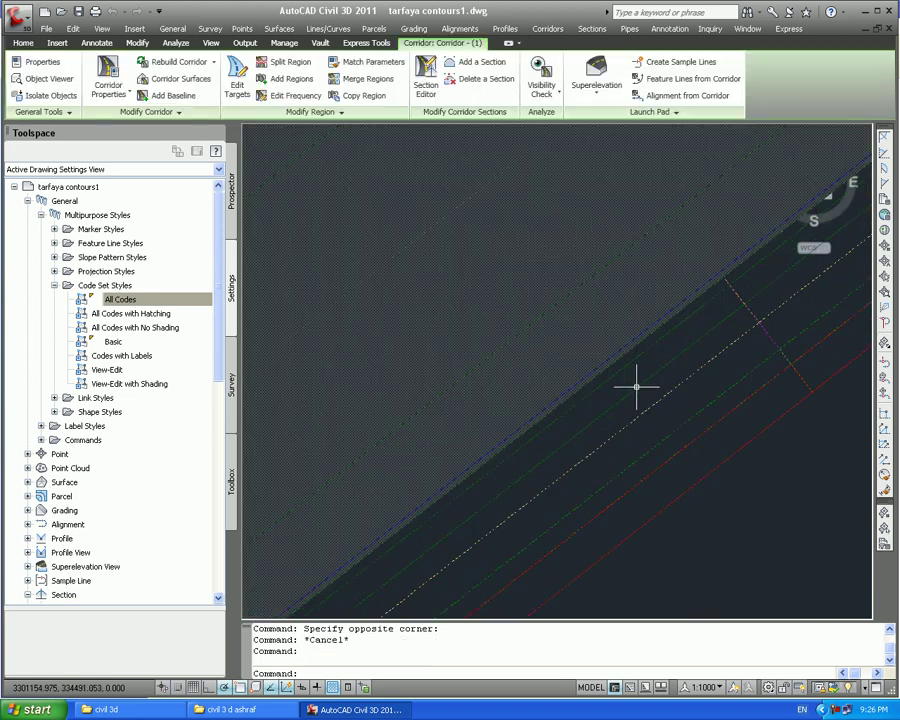
{"action": "right_click", "coordinate": [636, 387]}
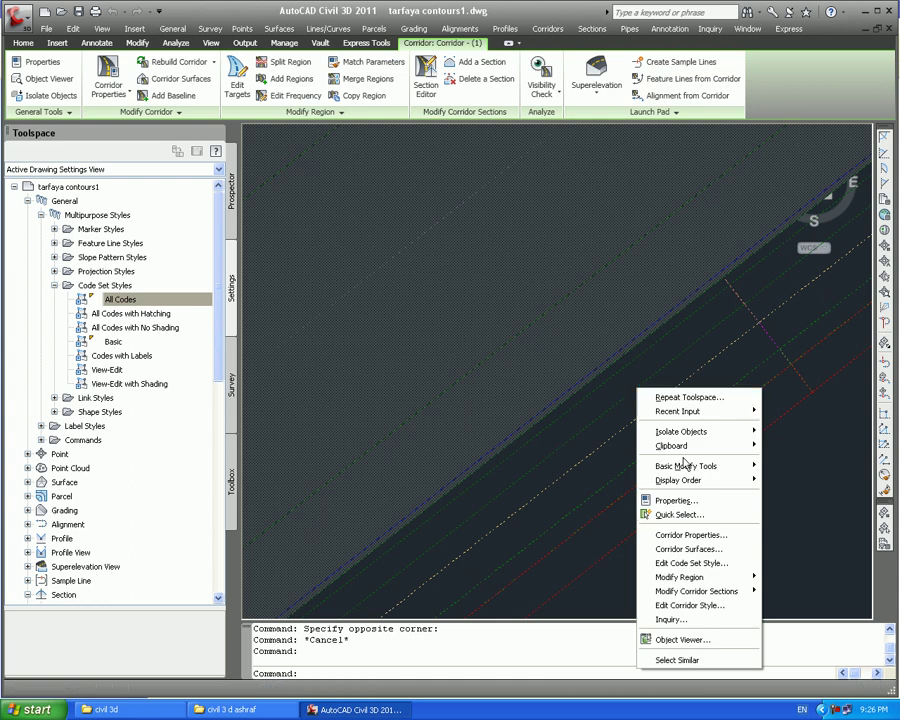
{"action": "left_click", "coordinate": [690, 536]}
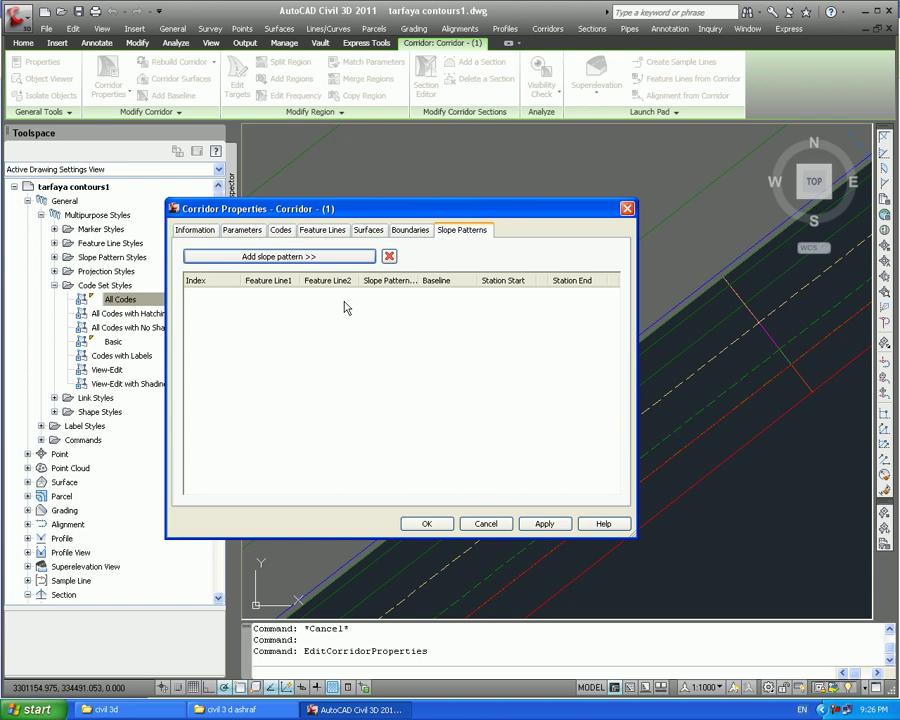
{"action": "left_click", "coordinate": [267, 257]}
{"action": "scroll", "coordinate": [416, 346], "scroll_direction": "up", "scroll_amount": 4}
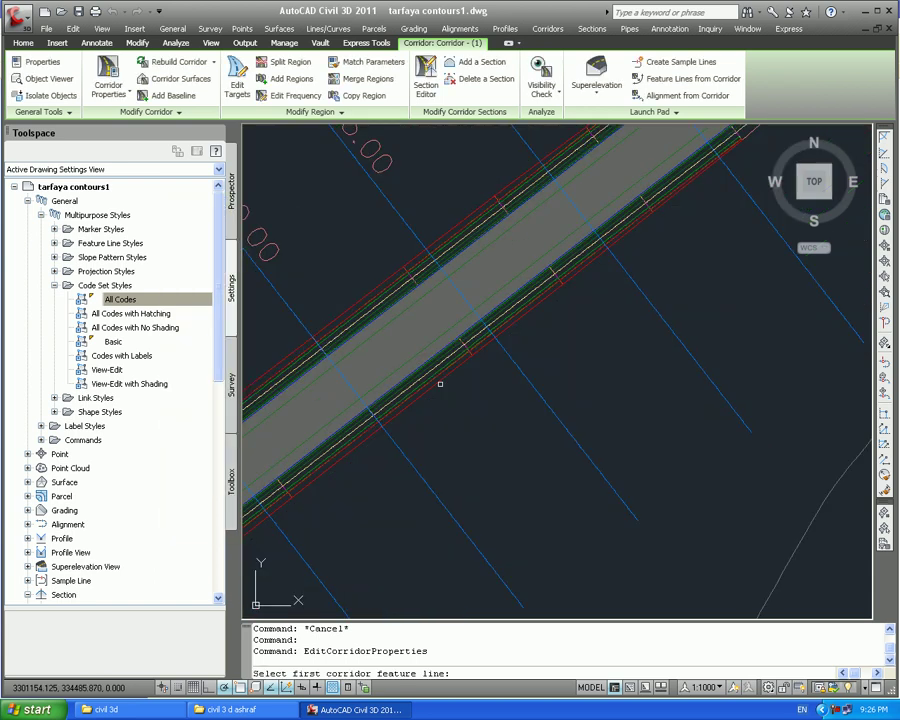
{"action": "scroll", "coordinate": [432, 384], "scroll_direction": "up", "scroll_amount": 3}
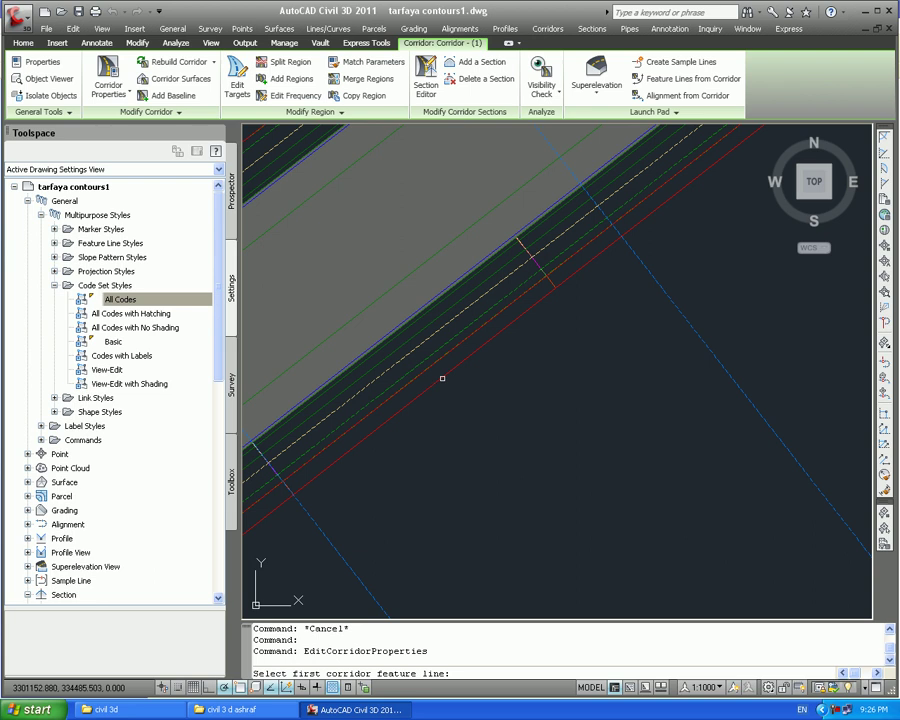
{"action": "left_click", "coordinate": [443, 382]}
{"action": "left_click_drag", "start_coordinate": [549, 491], "coordinate": [547, 323]}
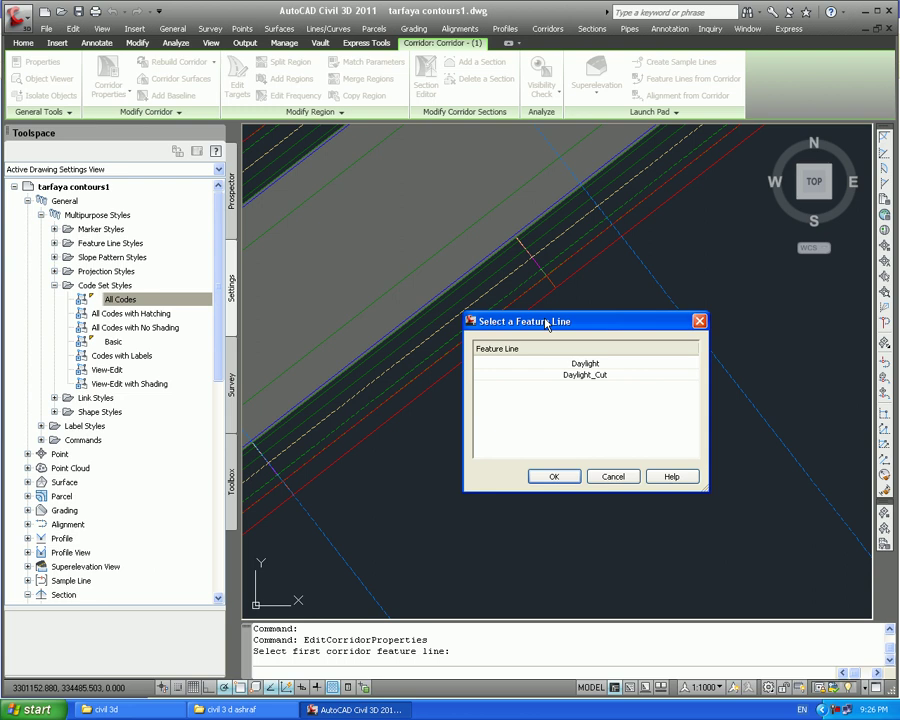
{"action": "left_click", "coordinate": [583, 375]}
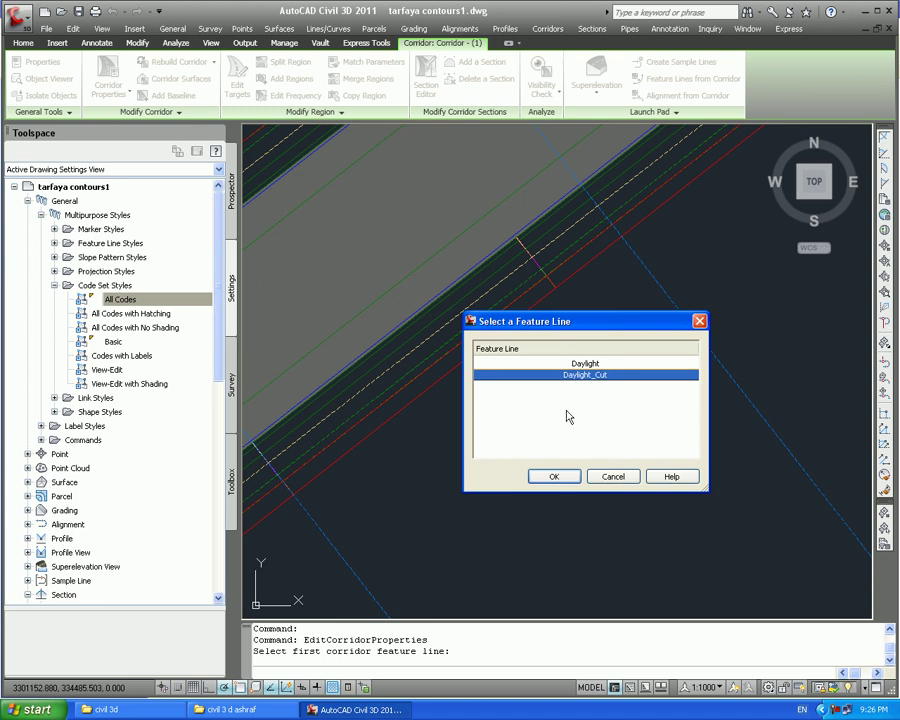
{"action": "left_click", "coordinate": [567, 476]}
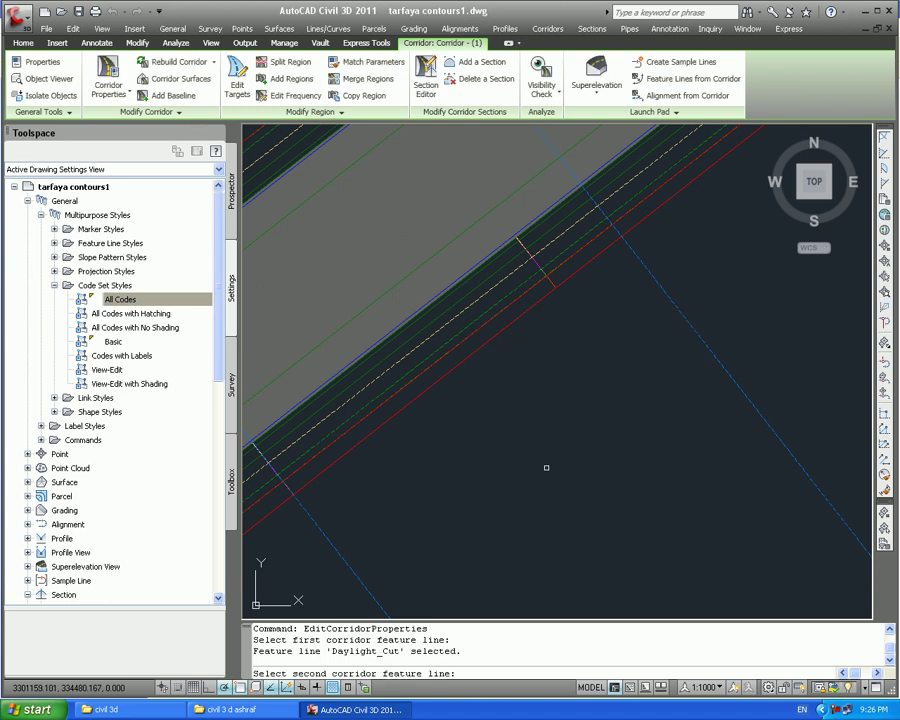
- Choose the southeast EPS_Pave2 line as the slope pattern's second feature line and accept the corridor properties
{"action": "scroll", "coordinate": [528, 314], "scroll_direction": "up", "scroll_amount": 3}
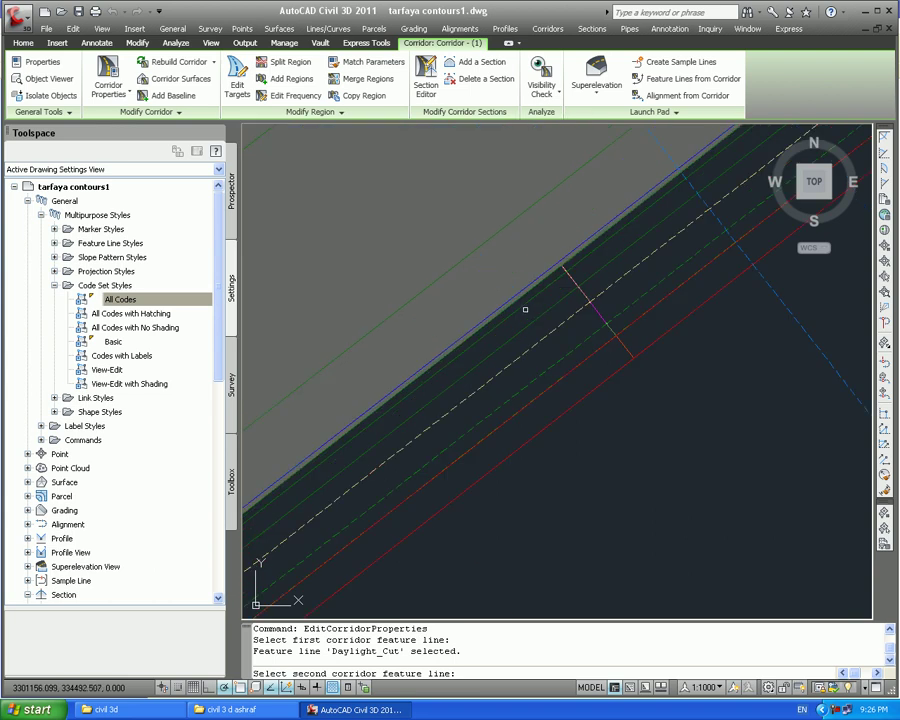
{"action": "left_click", "coordinate": [524, 307]}
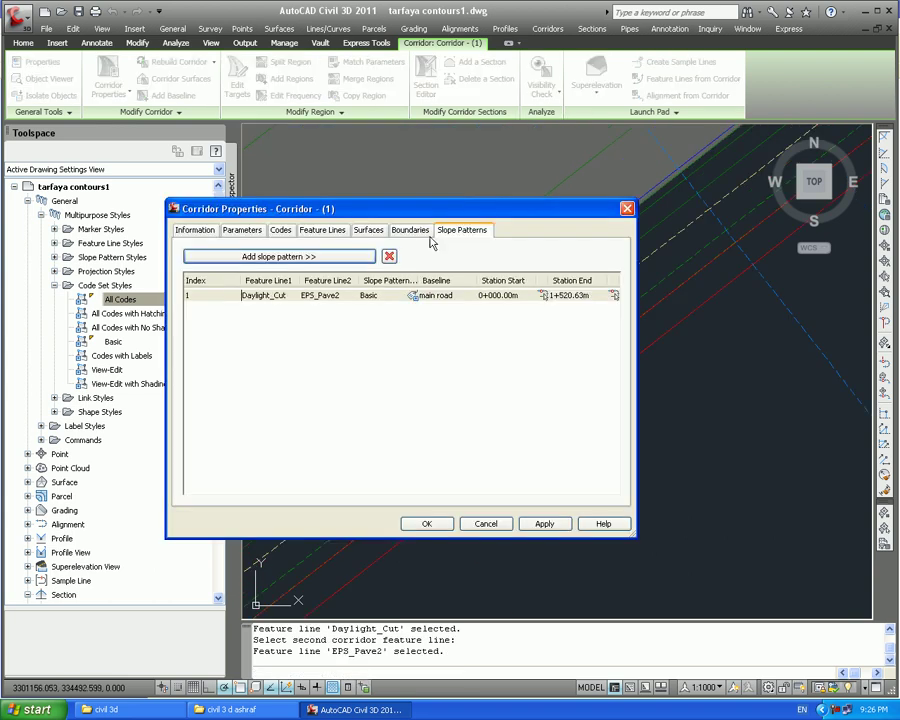
{"action": "left_click_drag", "start_coordinate": [387, 213], "coordinate": [523, 276]}
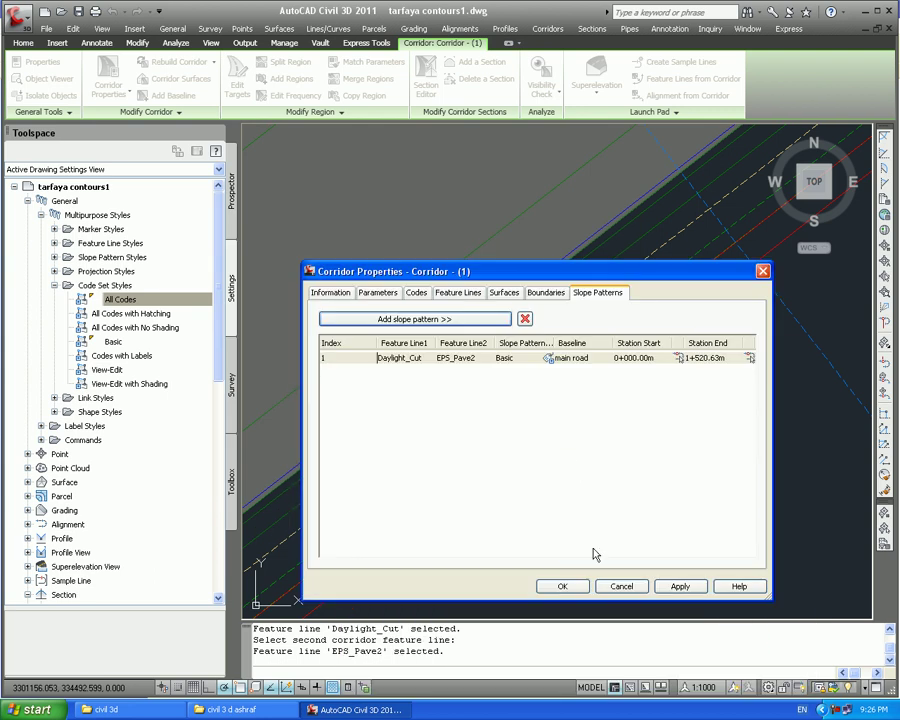
{"action": "left_click", "coordinate": [564, 585]}
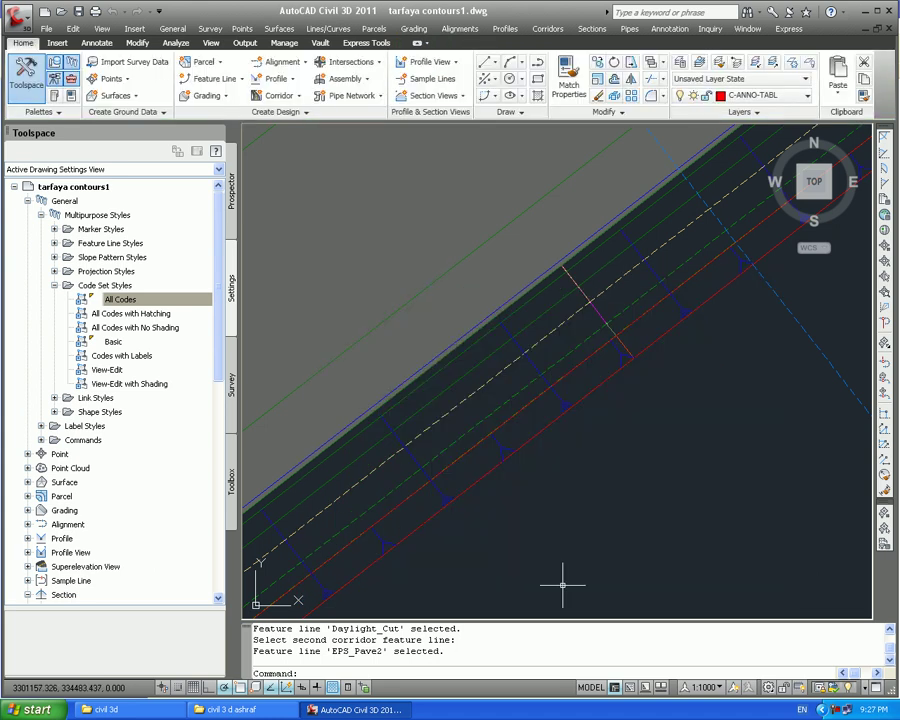
- Add a slope pattern between Daylight_Cut and EPS_Pave2 on the corridor's northwest side and accept the corridor properties
{"action": "scroll", "coordinate": [578, 410], "scroll_direction": "up", "scroll_amount": 3}
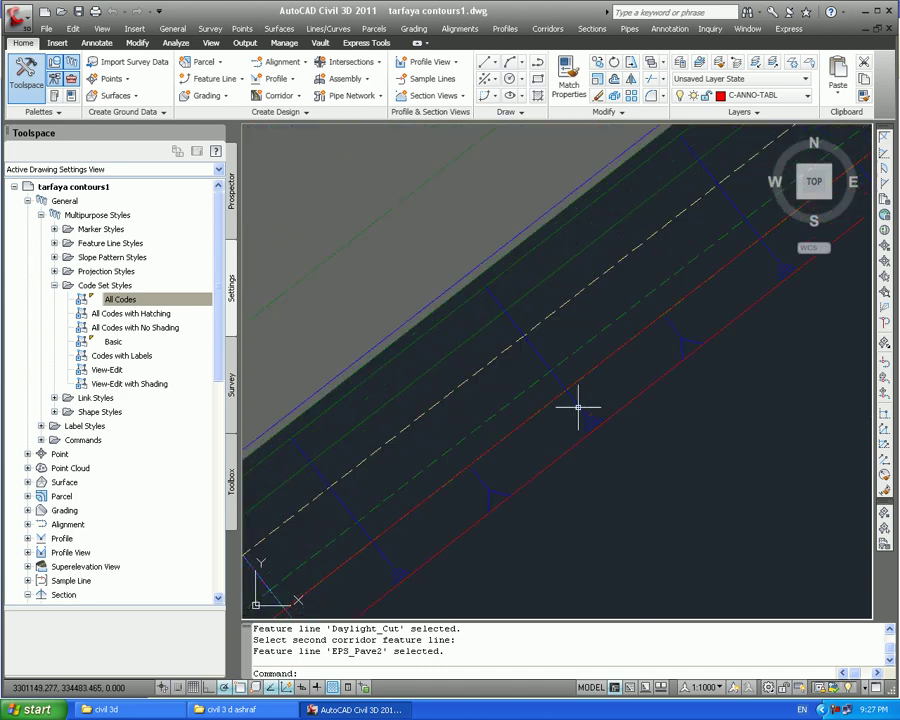
{"action": "scroll", "coordinate": [639, 458], "scroll_direction": "down", "scroll_amount": 3}
{"action": "scroll", "coordinate": [572, 346], "scroll_direction": "up", "scroll_amount": 3}
{"action": "key", "text": "Return"}
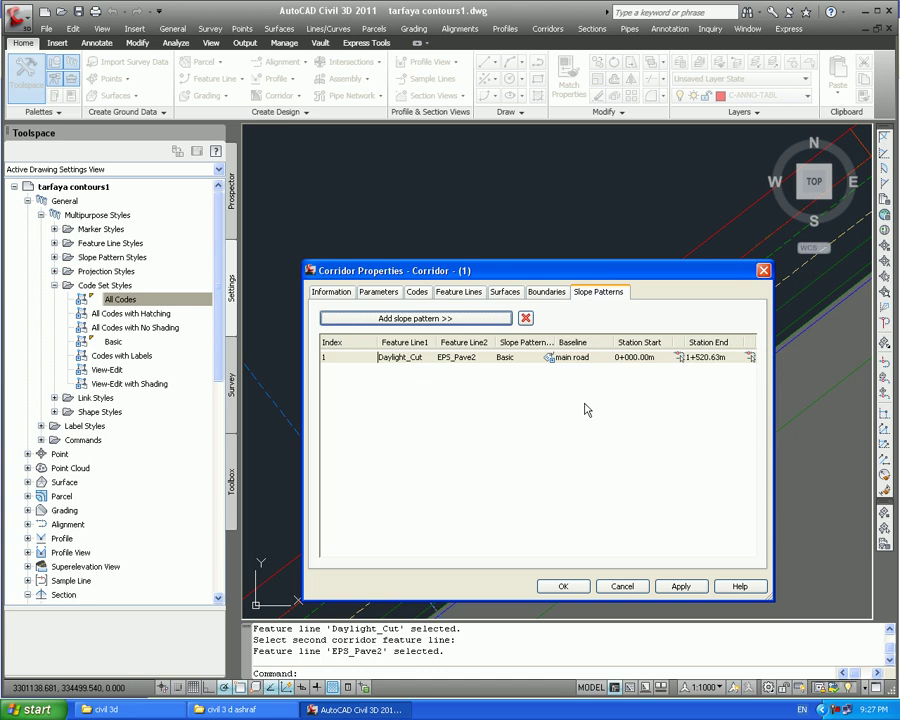
{"action": "left_click", "coordinate": [415, 318]}
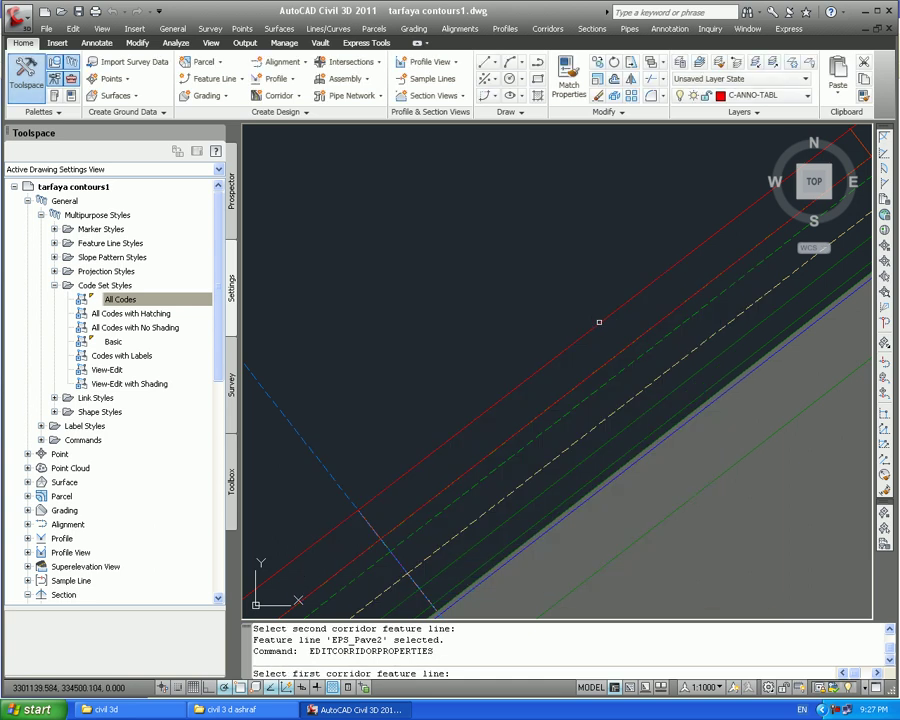
{"action": "left_click", "coordinate": [594, 318]}
{"action": "left_click", "coordinate": [582, 376]}
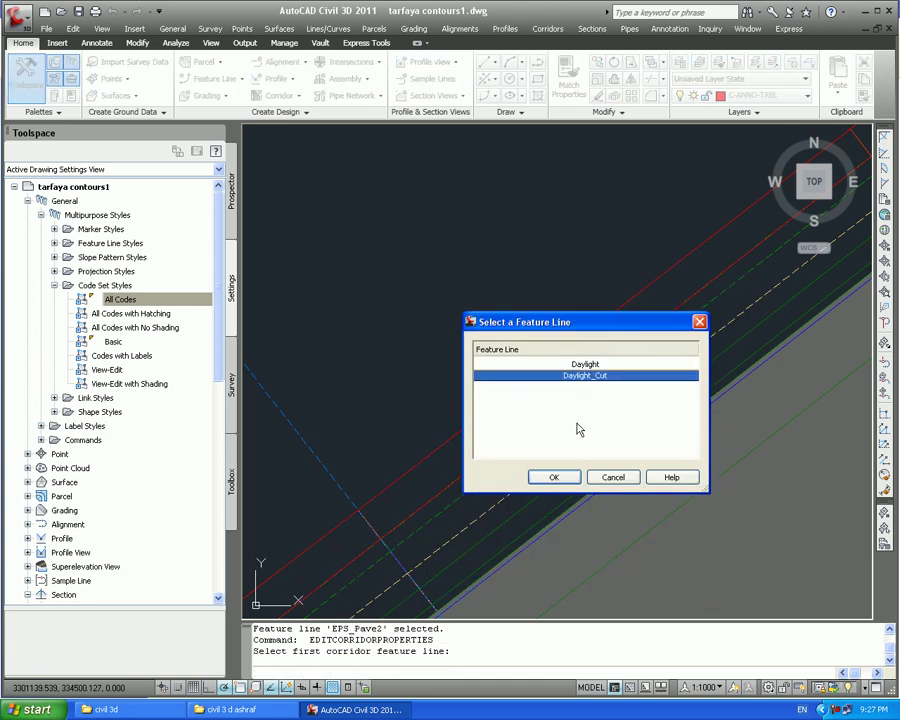
{"action": "left_click", "coordinate": [555, 477]}
{"action": "left_click", "coordinate": [488, 281]}
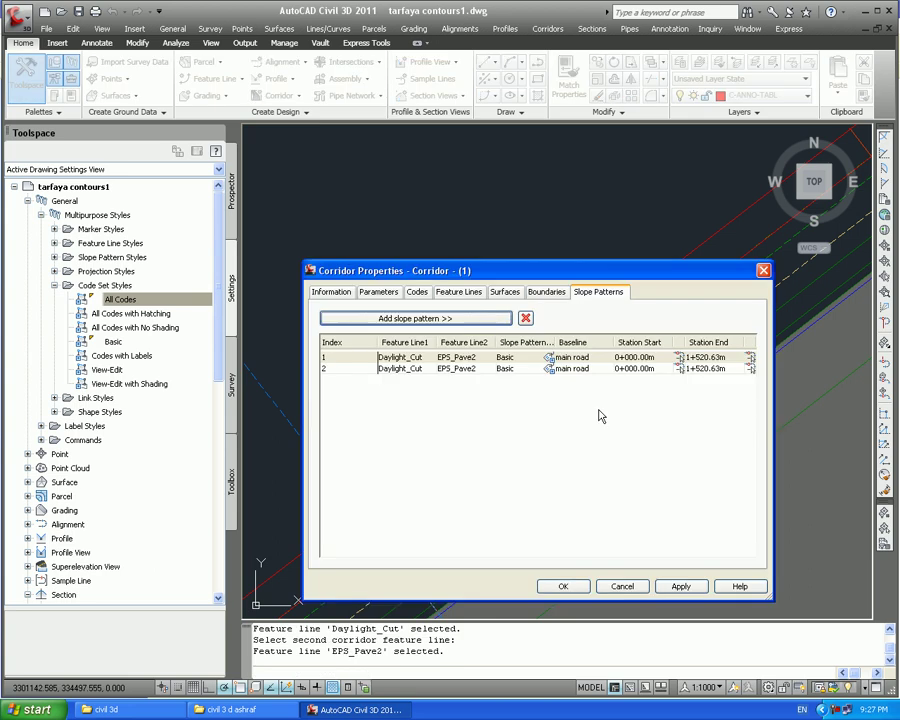
{"action": "left_click", "coordinate": [561, 586]}
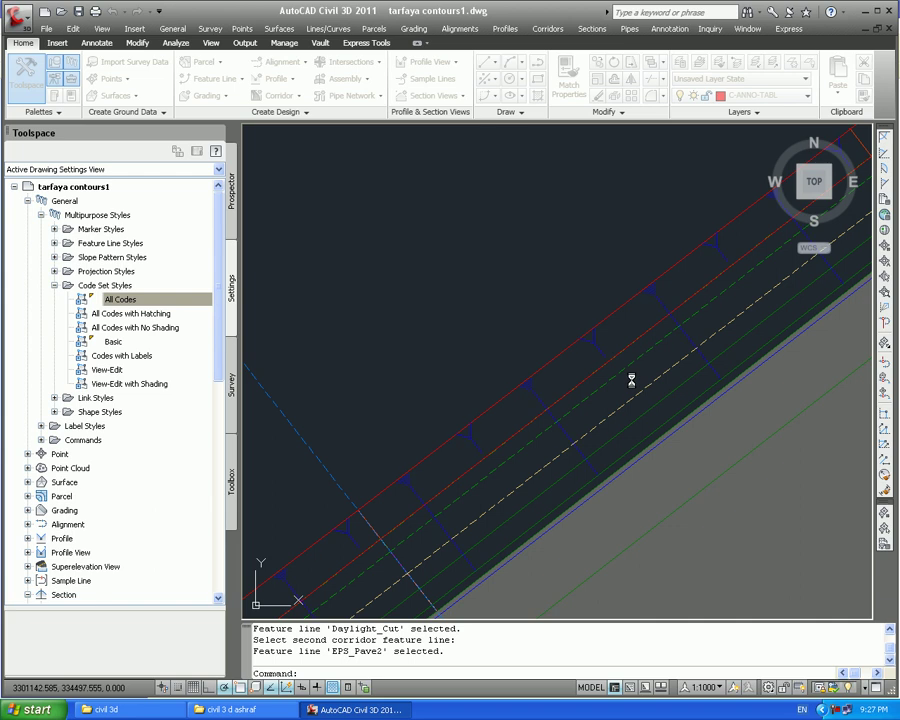
- Add a slope pattern between Daylight_Fill and EPS_Pave2 on the southeast side of the corridor's fill stretch and accept the properties
{"action": "scroll", "coordinate": [633, 367], "scroll_direction": "down", "scroll_amount": 2}
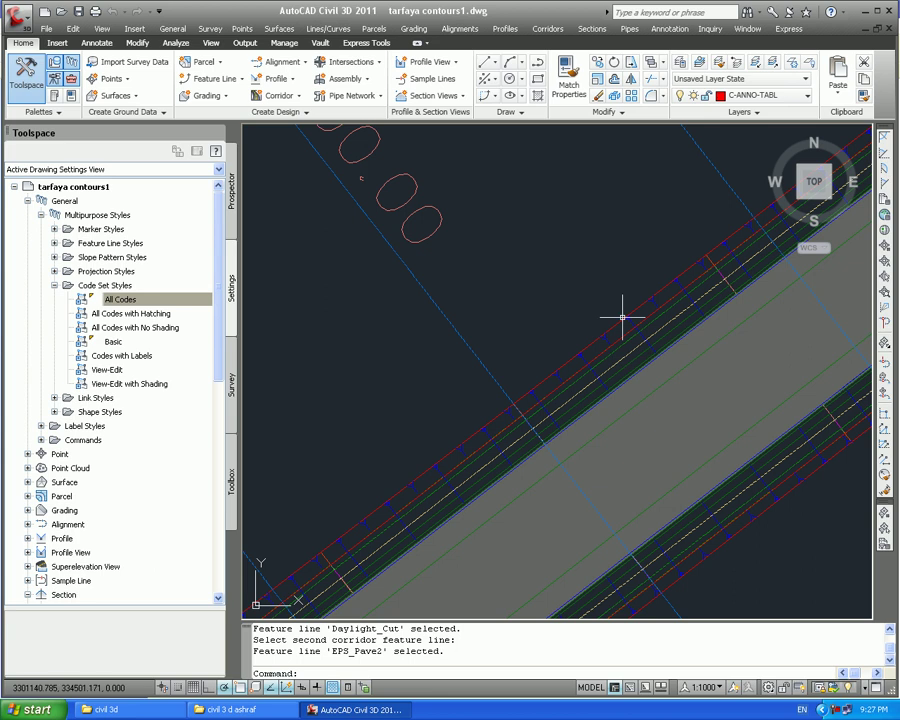
{"action": "scroll", "coordinate": [650, 357], "scroll_direction": "down", "scroll_amount": 2}
{"action": "middle_click_drag", "start_coordinate": [561, 529], "coordinate": [725, 301]}
{"action": "scroll", "coordinate": [749, 279], "scroll_direction": "down", "scroll_amount": 3}
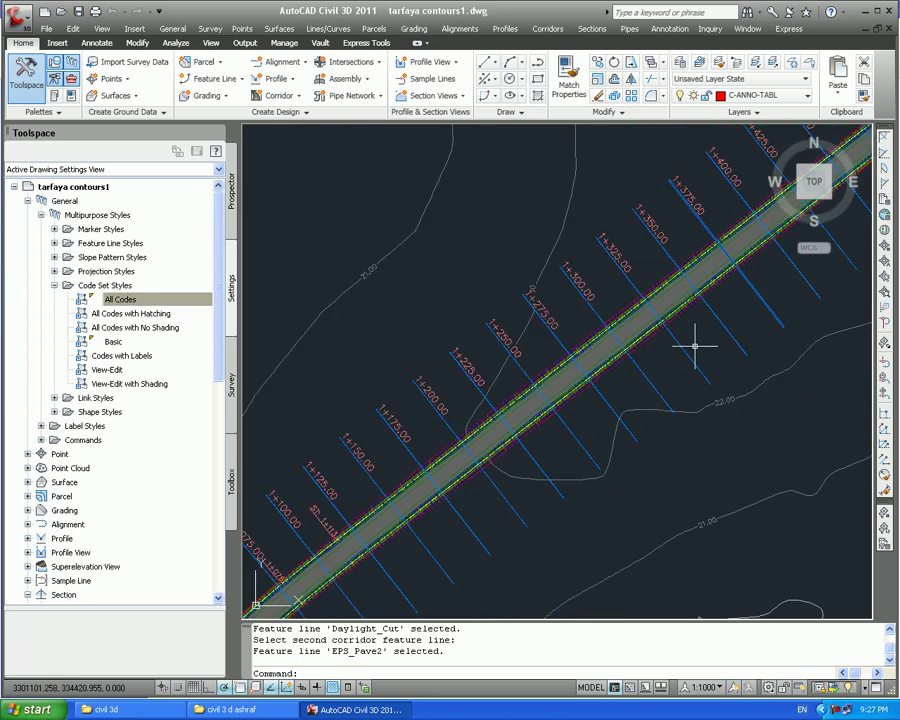
{"action": "middle_click_drag", "start_coordinate": [510, 500], "coordinate": [566, 455]}
{"action": "scroll", "coordinate": [528, 301], "scroll_direction": "up", "scroll_amount": 2}
{"action": "scroll", "coordinate": [452, 412], "scroll_direction": "up", "scroll_amount": 6}
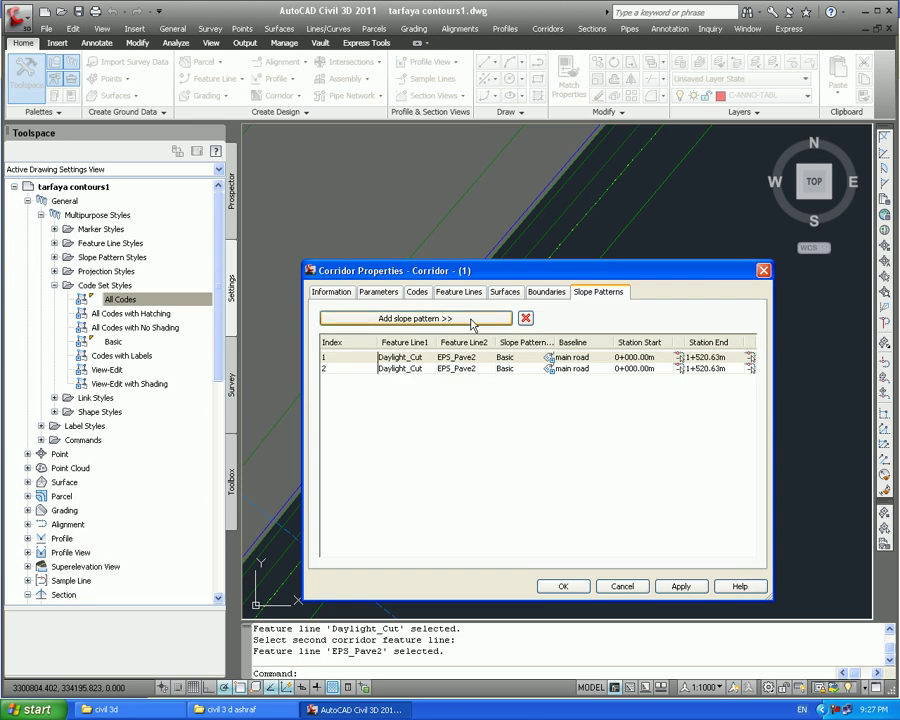
{"action": "left_click", "coordinate": [444, 317]}
{"action": "left_click", "coordinate": [481, 398]}
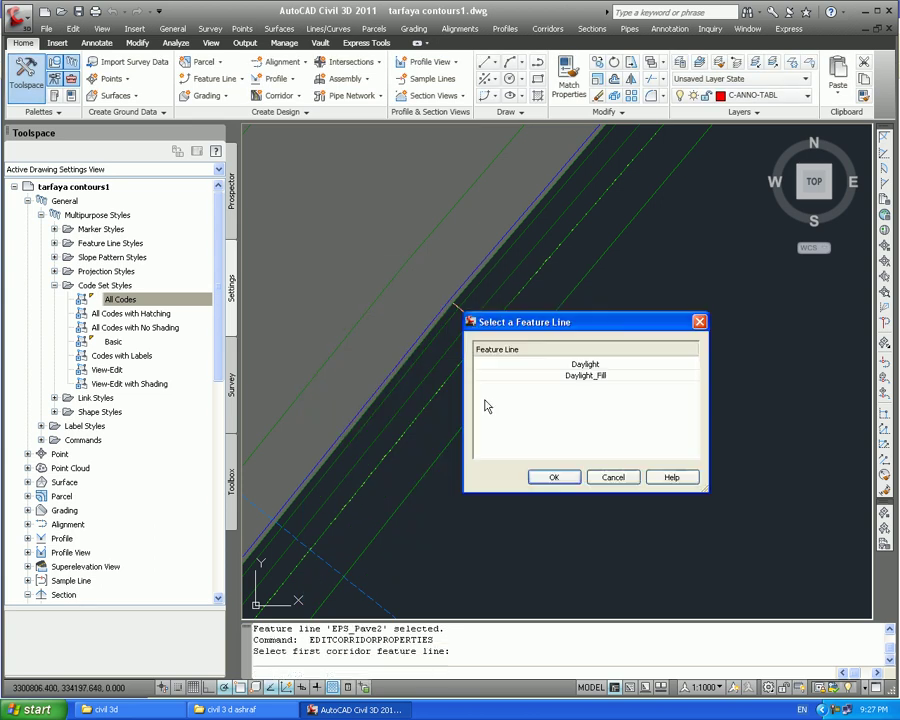
{"action": "left_click", "coordinate": [580, 376]}
{"action": "left_click", "coordinate": [554, 477]}
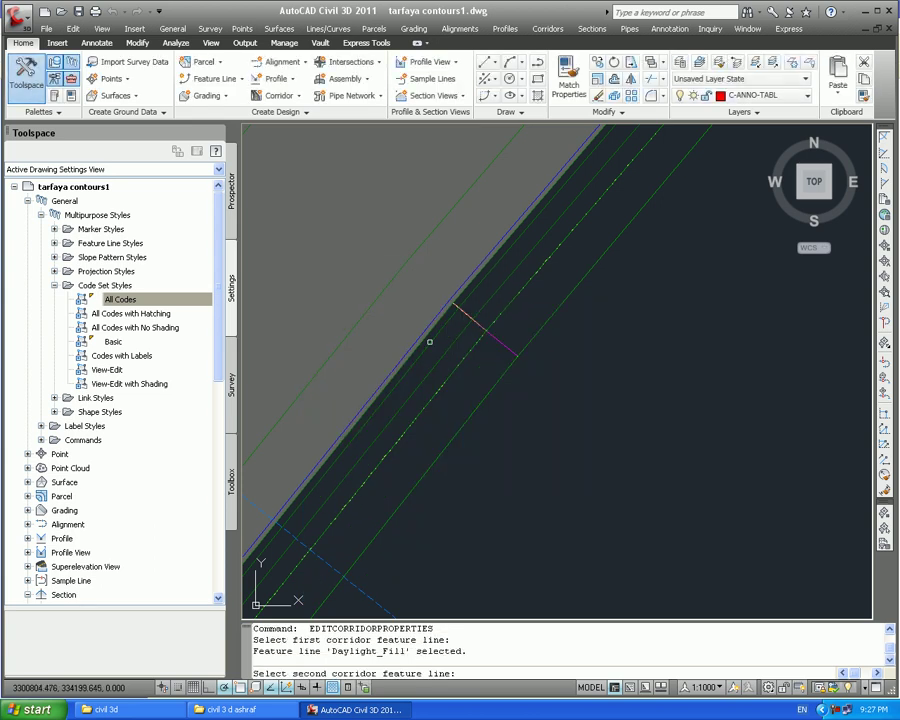
{"action": "left_click", "coordinate": [431, 342]}
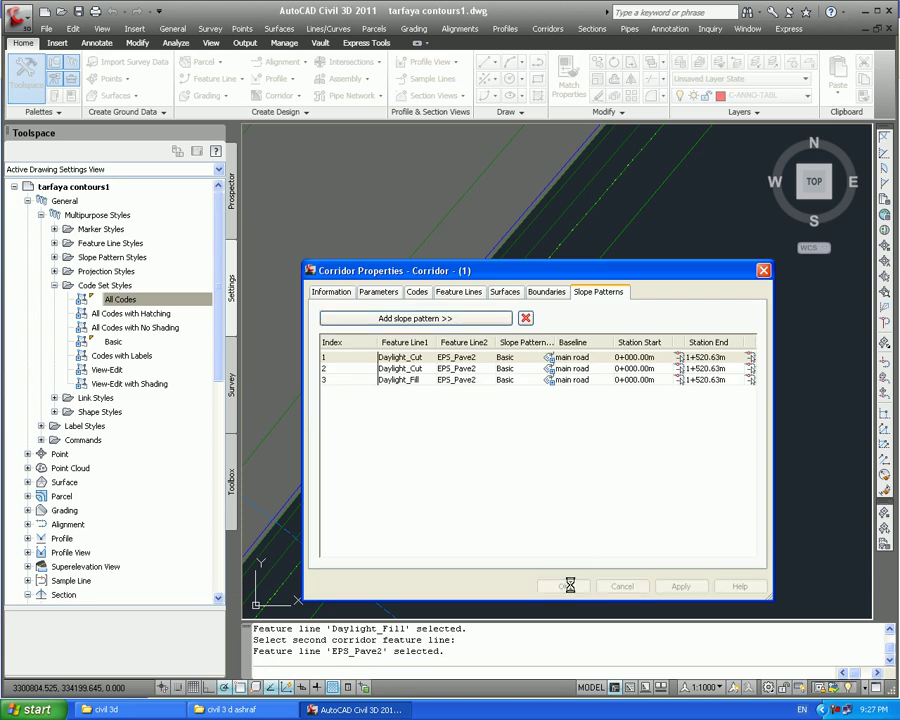
{"action": "left_click", "coordinate": [563, 586]}
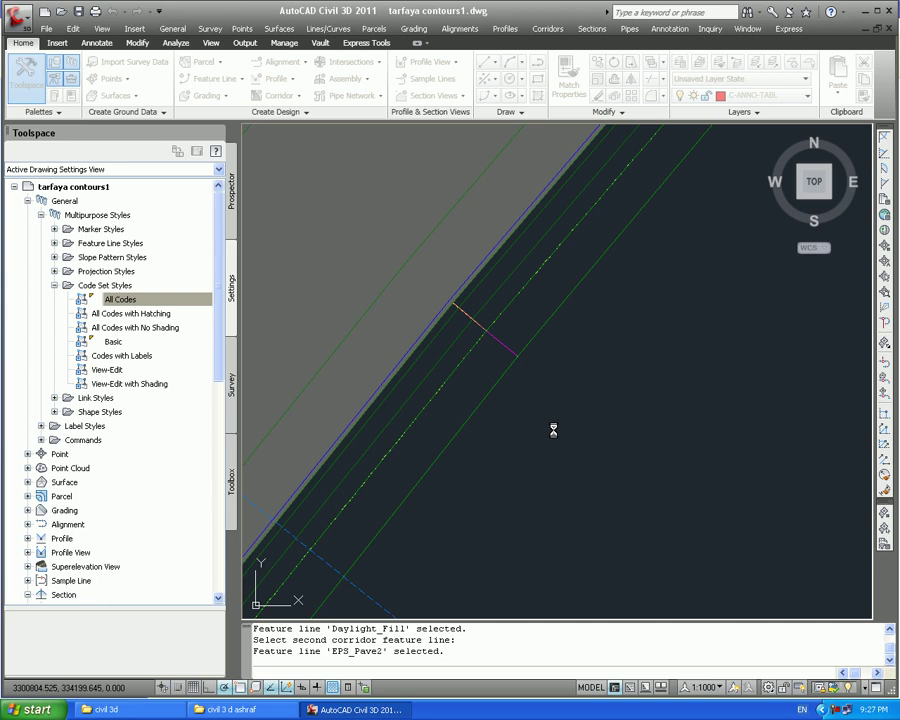
- Examine the slope pattern marks on the southeast fill slope of the corridor up close
{"action": "scroll", "coordinate": [590, 390], "scroll_direction": "down", "scroll_amount": 4}
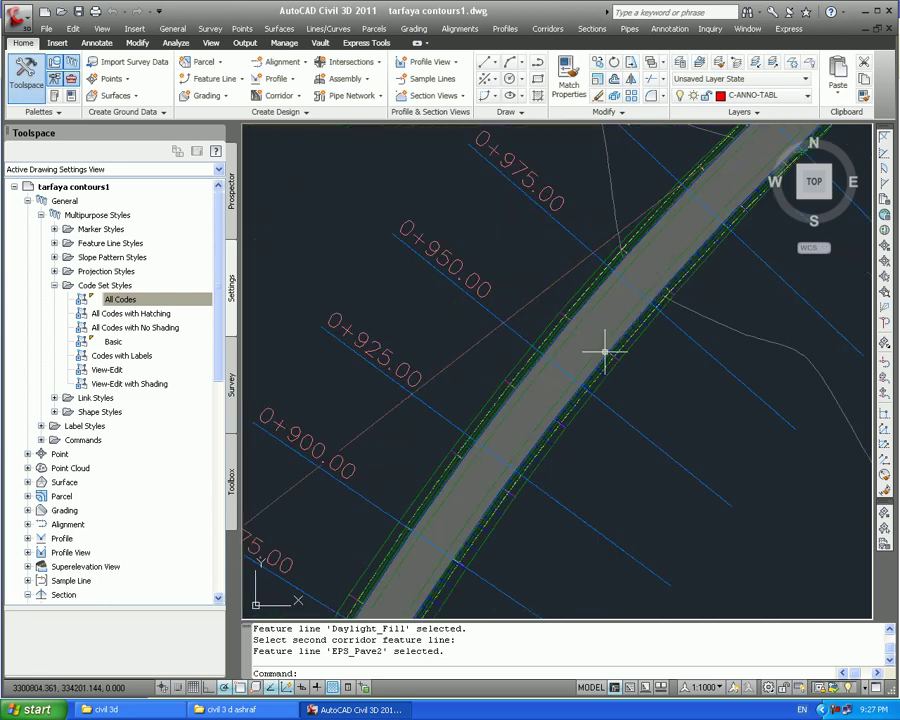
{"action": "scroll", "coordinate": [594, 346], "scroll_direction": "up", "scroll_amount": 5}
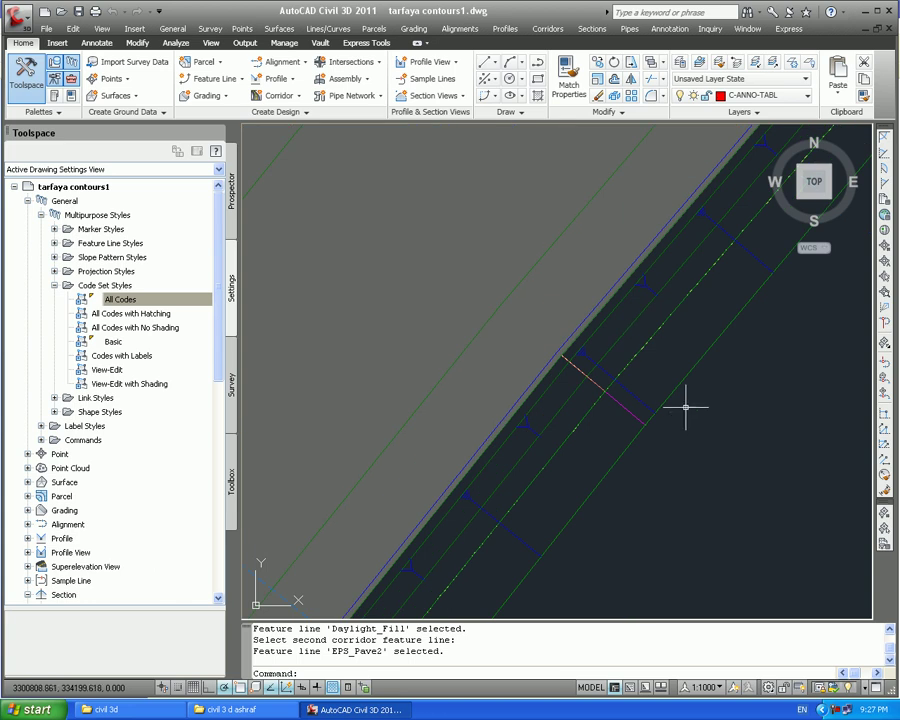
{"action": "scroll", "coordinate": [663, 382], "scroll_direction": "up", "scroll_amount": 2}
{"action": "scroll", "coordinate": [585, 358], "scroll_direction": "down", "scroll_amount": 2}
{"action": "scroll", "coordinate": [588, 300], "scroll_direction": "up", "scroll_amount": 2}
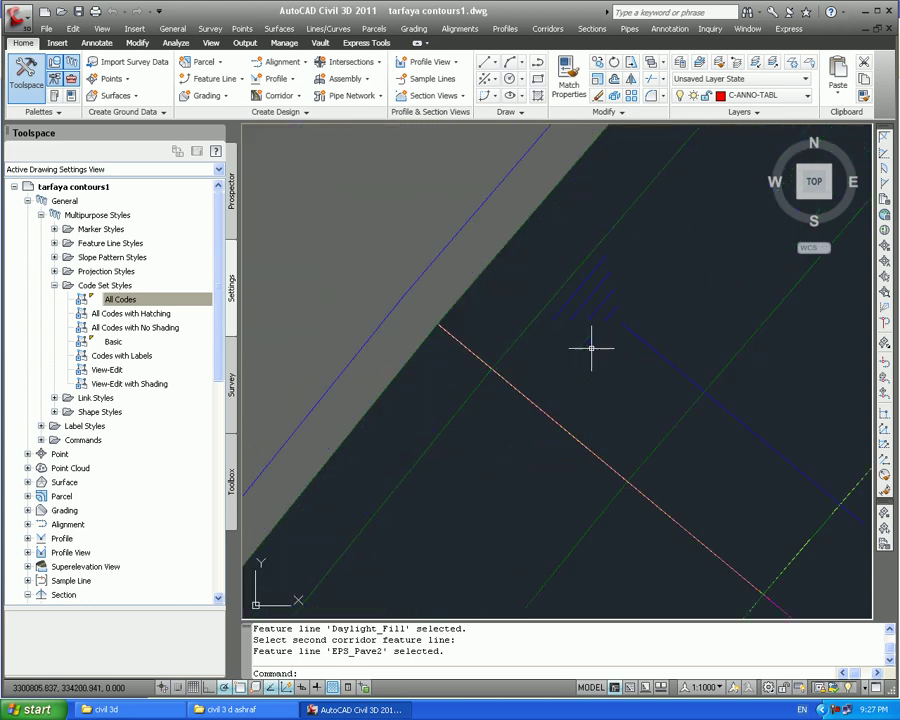
{"action": "scroll", "coordinate": [560, 355], "scroll_direction": "down", "scroll_amount": 2}
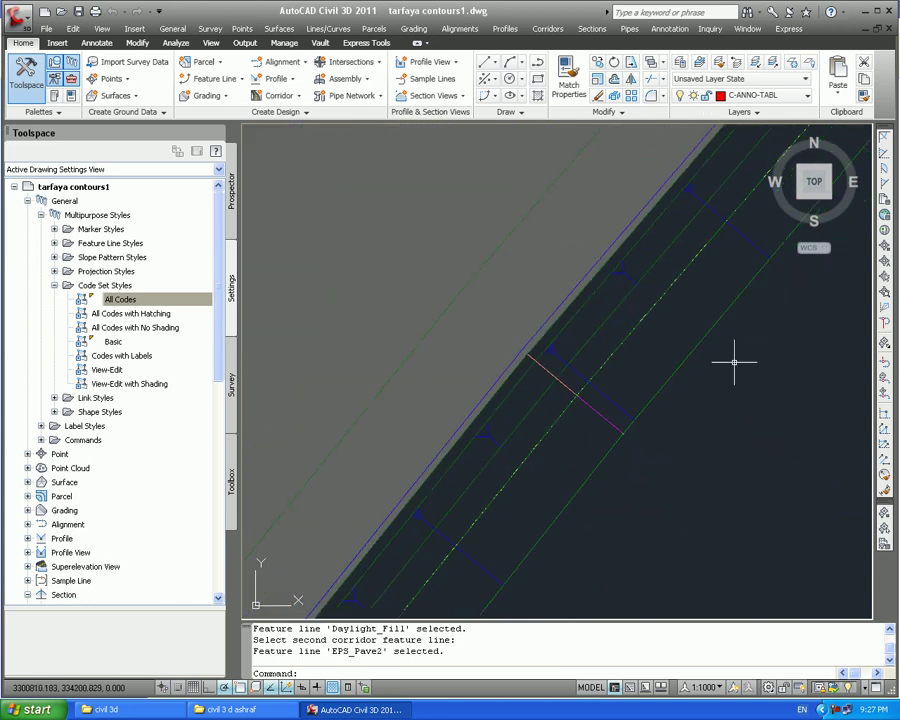
{"action": "scroll", "coordinate": [656, 366], "scroll_direction": "up", "scroll_amount": 3}
{"action": "scroll", "coordinate": [554, 290], "scroll_direction": "down", "scroll_amount": 3}
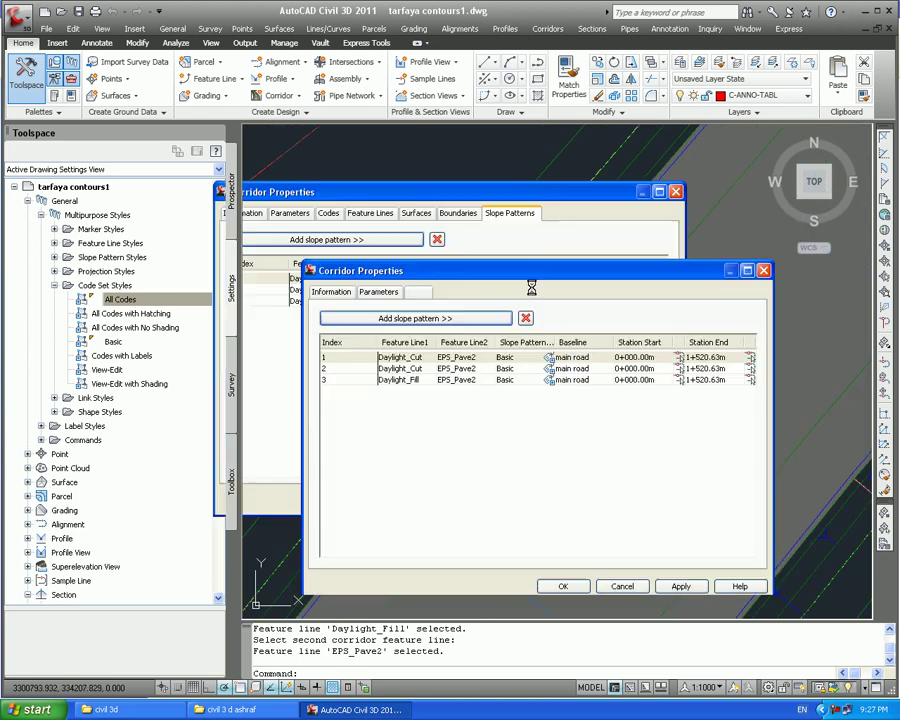
- Add a slope pattern between Daylight_Fill and EPS_Pave2 on the northwest side of the corridor's fill stretch and accept the properties
{"action": "left_click", "coordinate": [503, 318]}
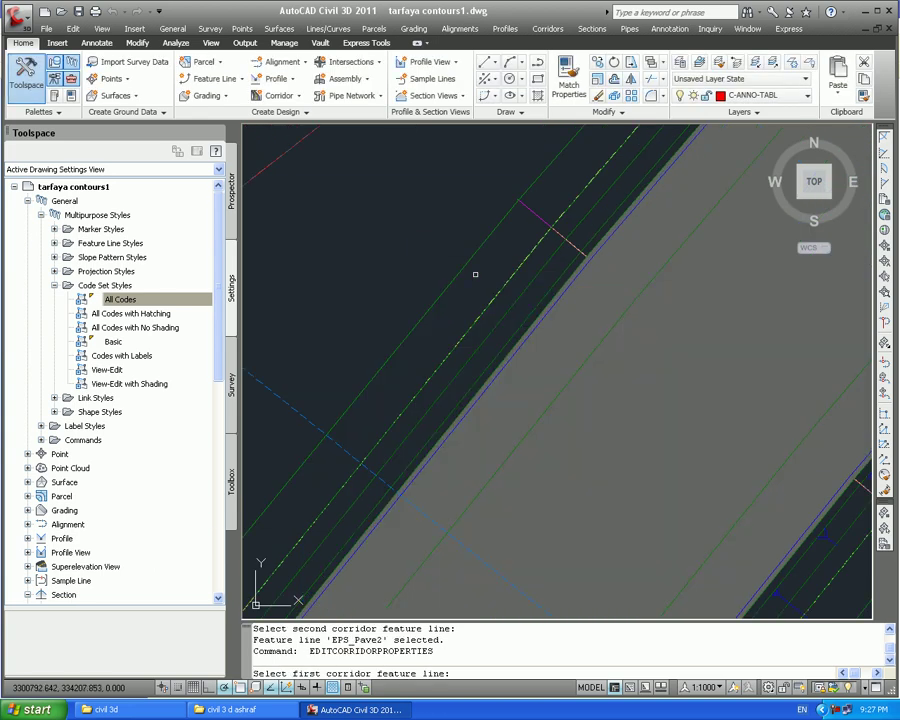
{"action": "left_click", "coordinate": [463, 264]}
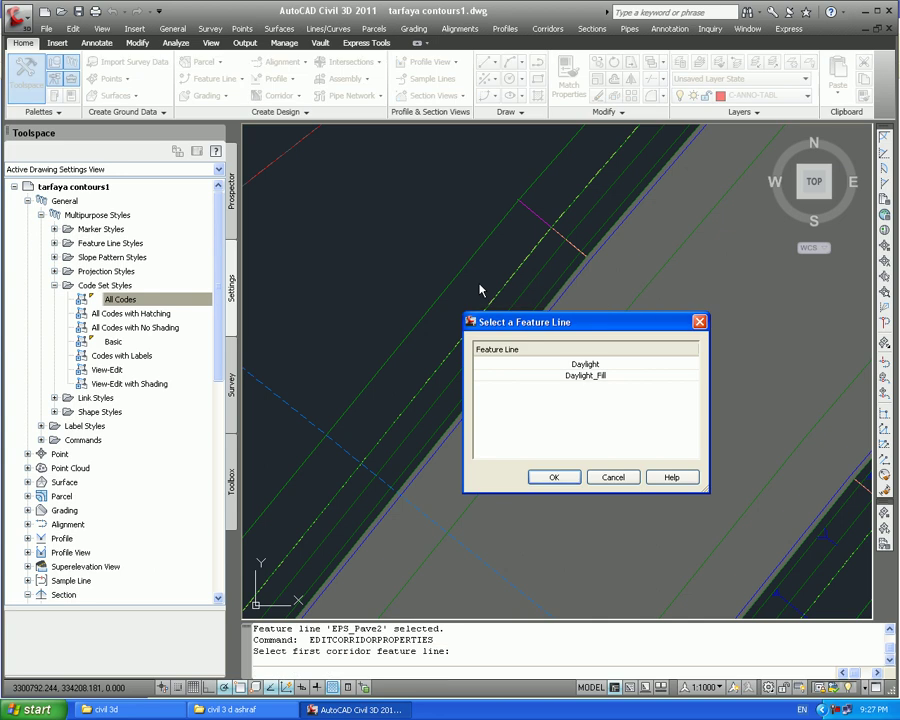
{"action": "left_click", "coordinate": [578, 377]}
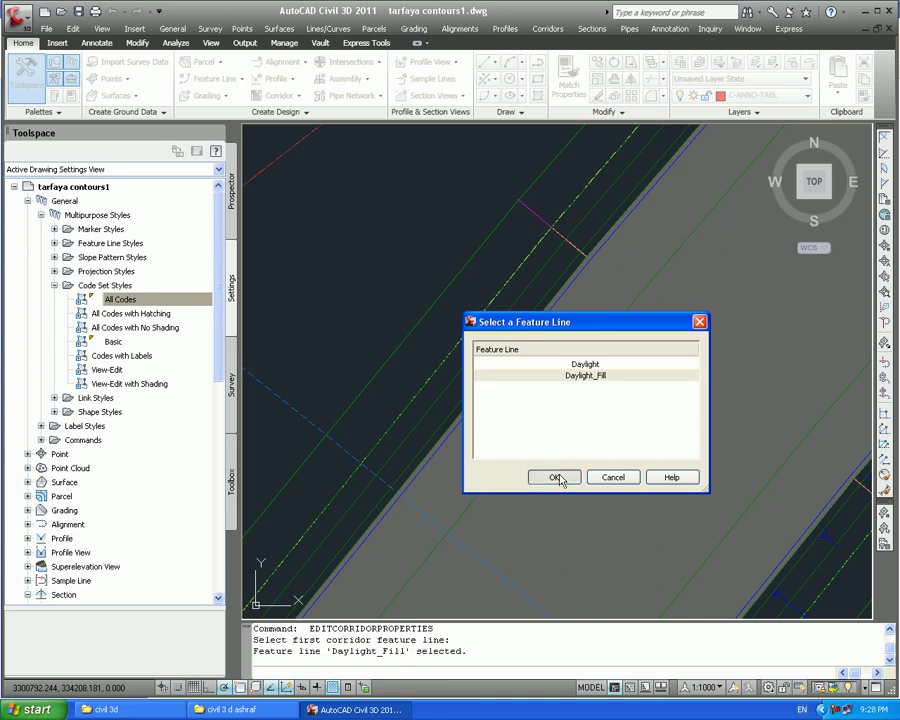
{"action": "left_click", "coordinate": [556, 477]}
{"action": "left_click", "coordinate": [510, 328]}
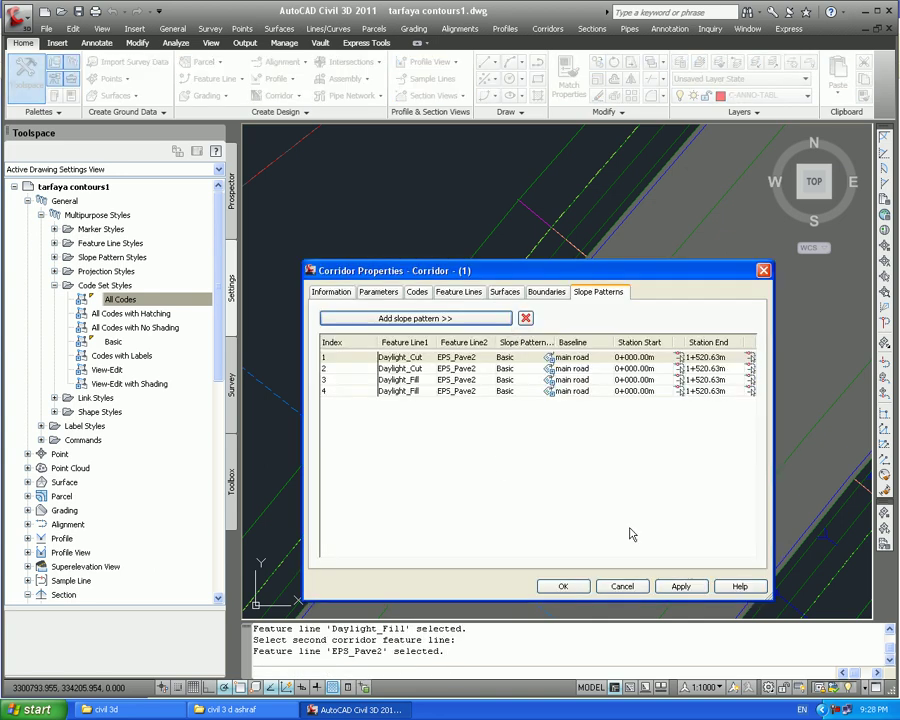
{"action": "left_click", "coordinate": [566, 586]}
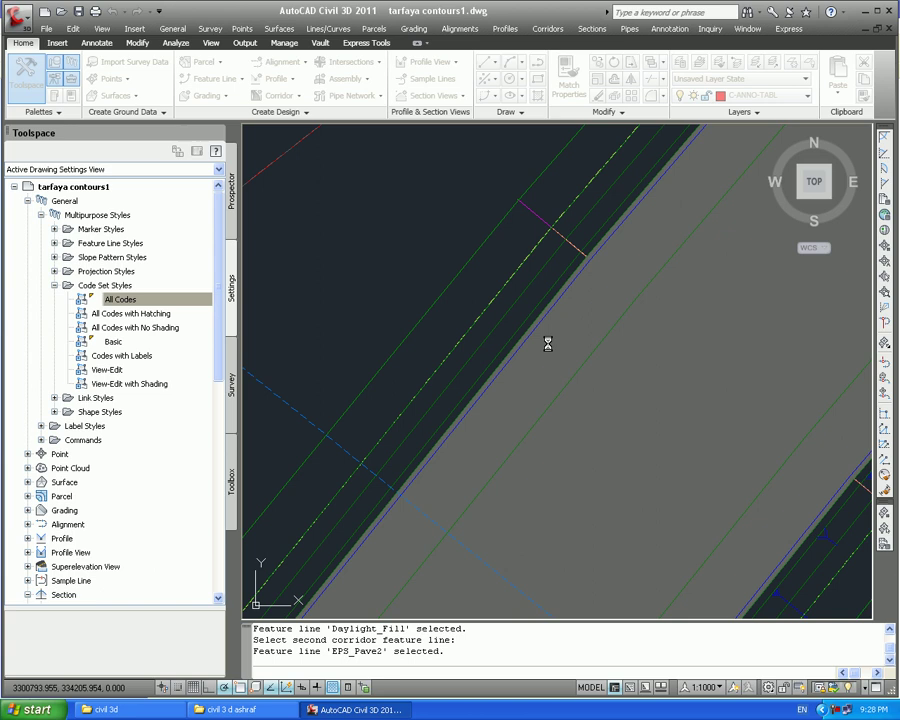
- Examine the slope patterns on both sides of the corridor around station 0+100, where the west slope changes between cut and fill
{"action": "scroll", "coordinate": [543, 346], "scroll_direction": "down", "scroll_amount": 5}
{"action": "scroll", "coordinate": [556, 362], "scroll_direction": "up", "scroll_amount": 5}
{"action": "scroll", "coordinate": [526, 221], "scroll_direction": "down", "scroll_amount": 10}
{"action": "scroll", "coordinate": [508, 201], "scroll_direction": "up", "scroll_amount": 12}
{"action": "scroll", "coordinate": [510, 467], "scroll_direction": "down", "scroll_amount": 5}
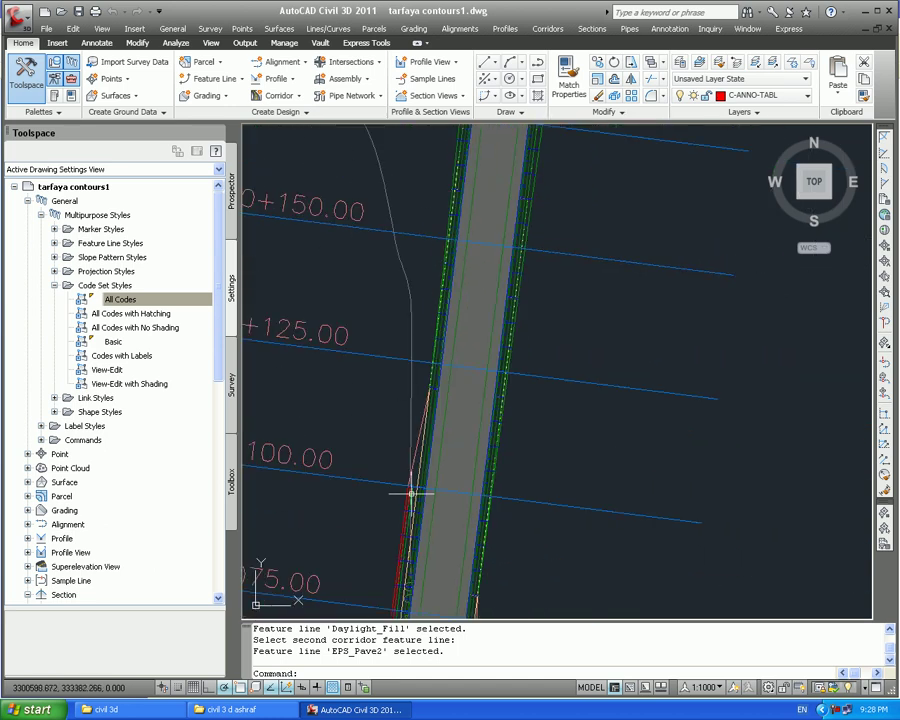
{"action": "scroll", "coordinate": [422, 402], "scroll_direction": "up", "scroll_amount": 3}
{"action": "scroll", "coordinate": [420, 542], "scroll_direction": "down", "scroll_amount": 1}
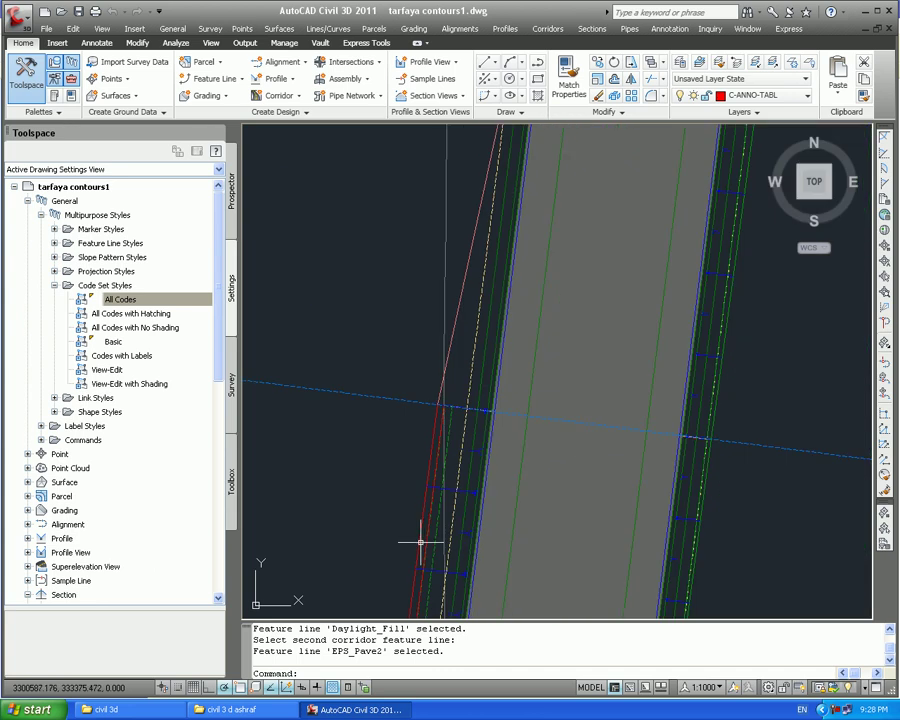
{"action": "scroll", "coordinate": [422, 541], "scroll_direction": "down", "scroll_amount": 3}
{"action": "scroll", "coordinate": [552, 345], "scroll_direction": "down", "scroll_amount": 2}
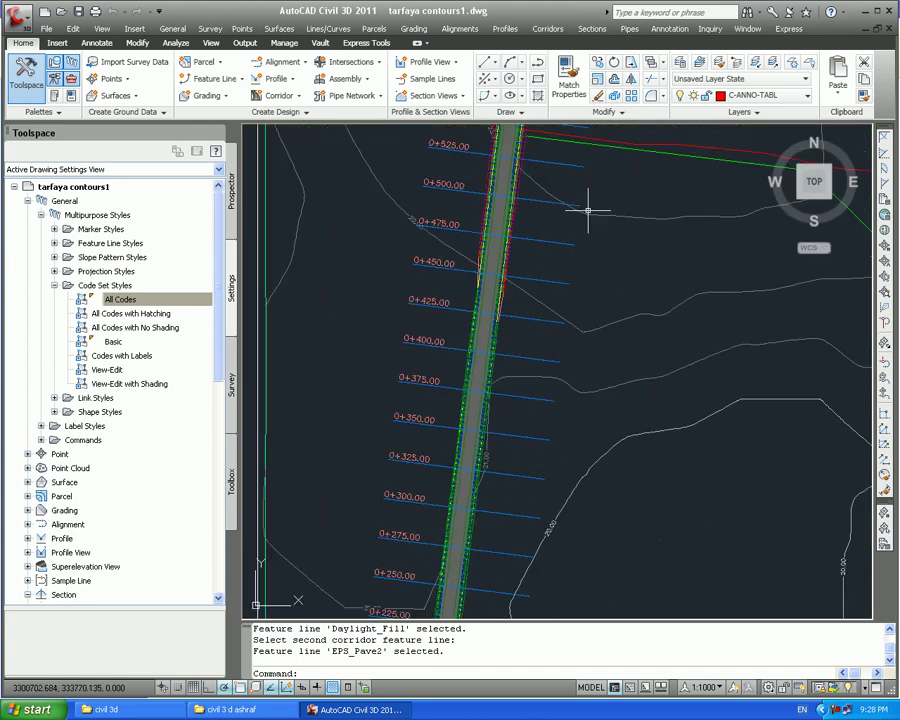
- Inspect the slope patterns along the corridor's northeastern stretch around station 1+275 and review the whole corridor within the site
{"action": "scroll", "coordinate": [562, 267], "scroll_direction": "up", "scroll_amount": 5}
{"action": "scroll", "coordinate": [506, 511], "scroll_direction": "up", "scroll_amount": 4}
{"action": "scroll", "coordinate": [552, 363], "scroll_direction": "down", "scroll_amount": 6}
{"action": "scroll", "coordinate": [311, 418], "scroll_direction": "down", "scroll_amount": 4}
{"action": "scroll", "coordinate": [479, 305], "scroll_direction": "up", "scroll_amount": 5}
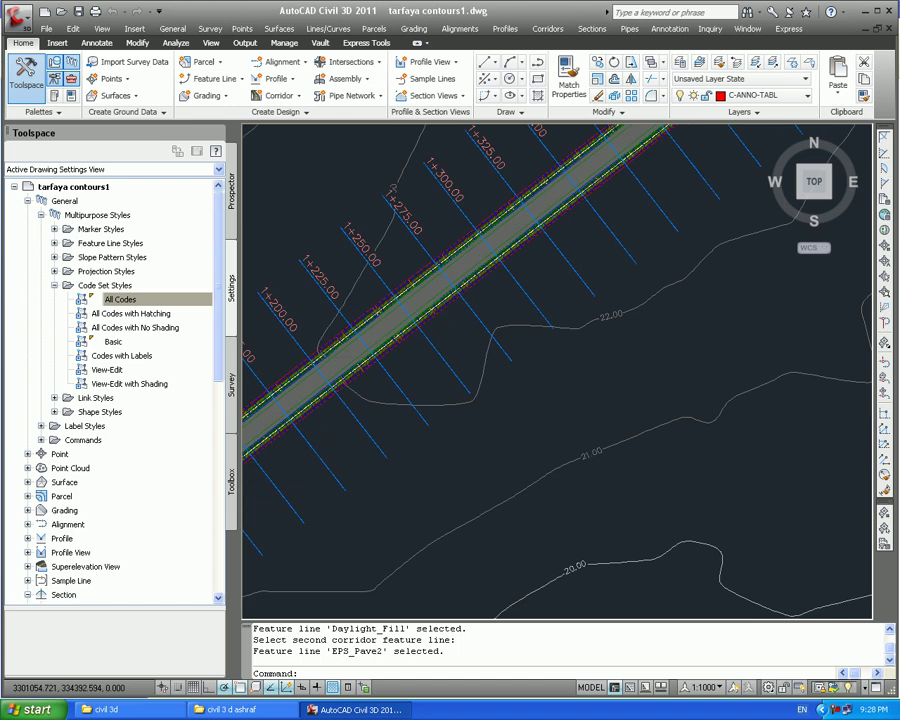
{"action": "scroll", "coordinate": [479, 305], "scroll_direction": "up", "scroll_amount": 3}
{"action": "left_click", "coordinate": [478, 330]}
{"action": "scroll", "coordinate": [376, 402], "scroll_direction": "up", "scroll_amount": 1}
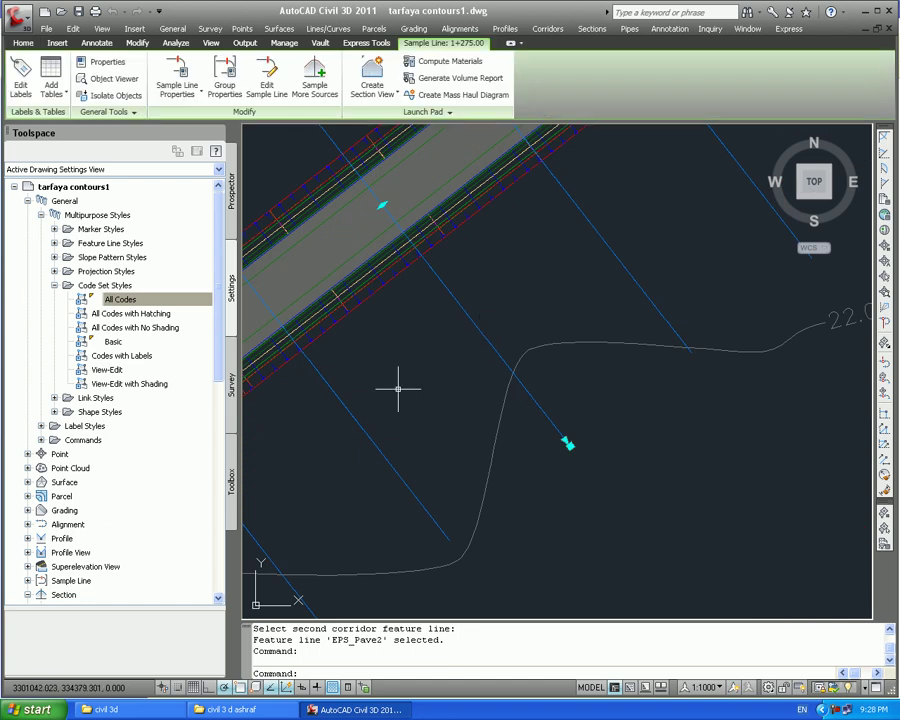
{"action": "scroll", "coordinate": [490, 358], "scroll_direction": "down", "scroll_amount": 4}
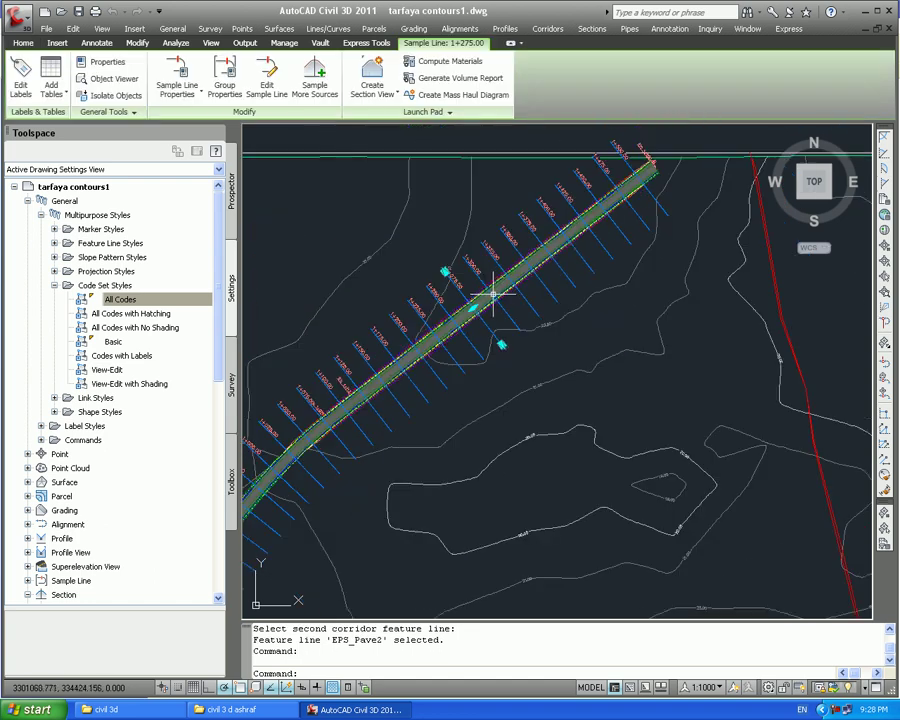
{"action": "key", "text": "Escape"}
{"action": "scroll", "coordinate": [629, 191], "scroll_direction": "down", "scroll_amount": 5}
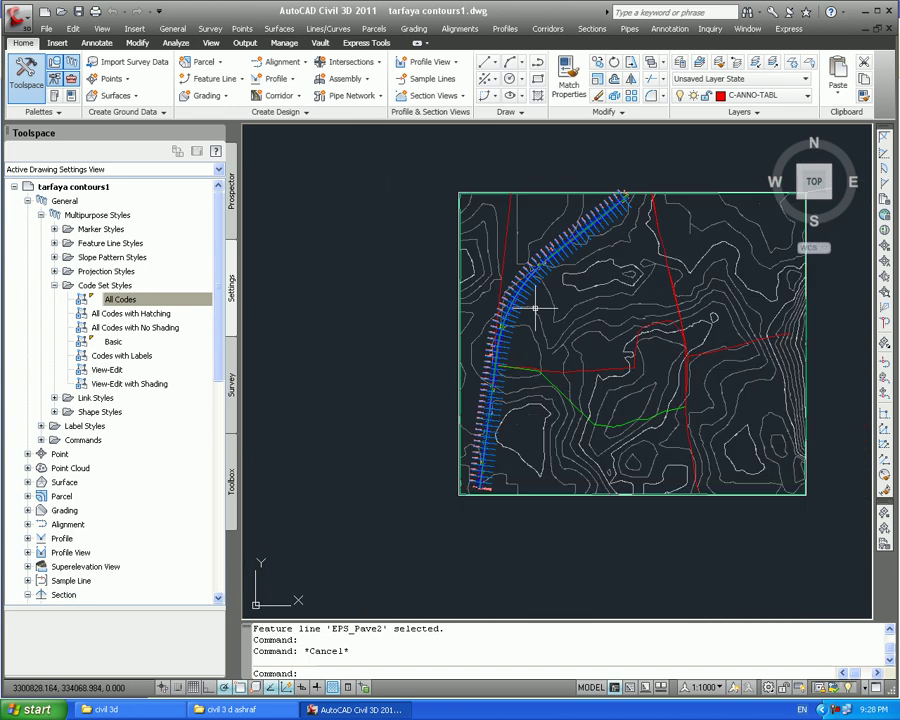
{"action": "scroll", "coordinate": [520, 290], "scroll_direction": "up", "scroll_amount": 5}
{"action": "scroll", "coordinate": [472, 362], "scroll_direction": "down", "scroll_amount": 7}
{"action": "middle_click_drag", "start_coordinate": [438, 412], "coordinate": [516, 348]}
{"action": "mouse_move", "coordinate": [516, 348]}
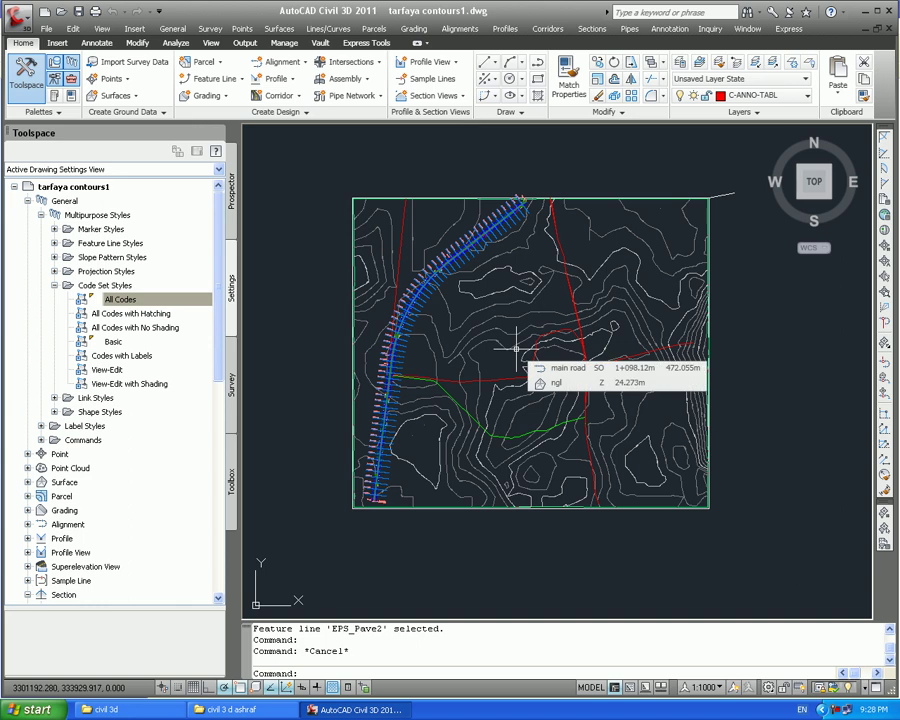